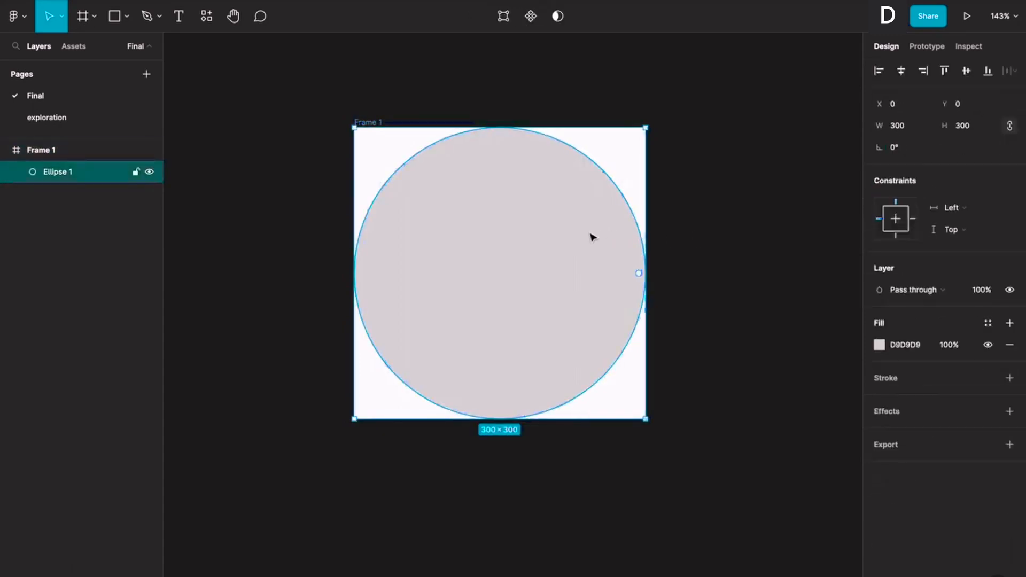
# - Duplicate the 300 × 300 circle in Frame 1 and use the copy as a mask
pyautogui.press('super+d')
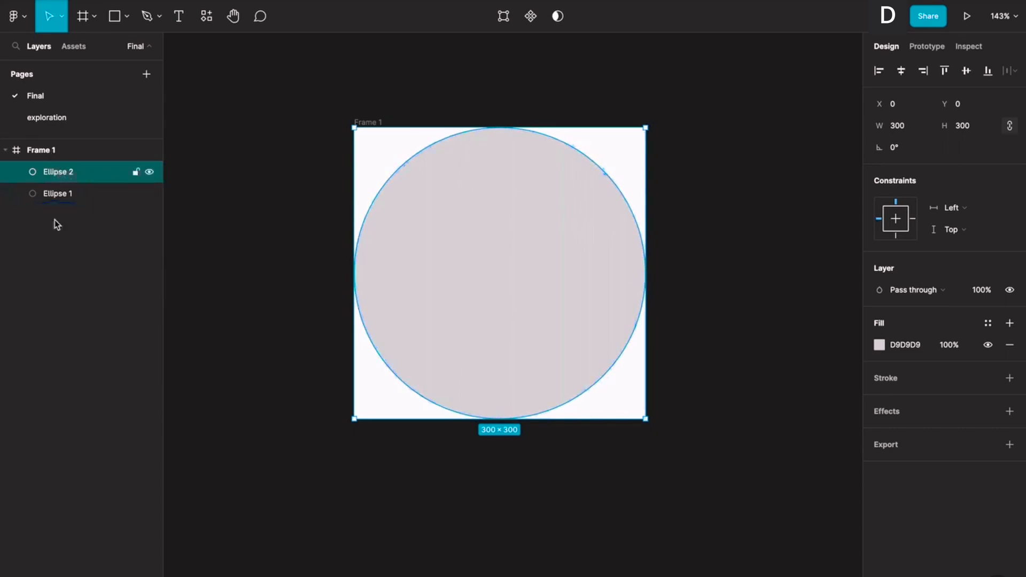
pyautogui.rightClick(66, 173)
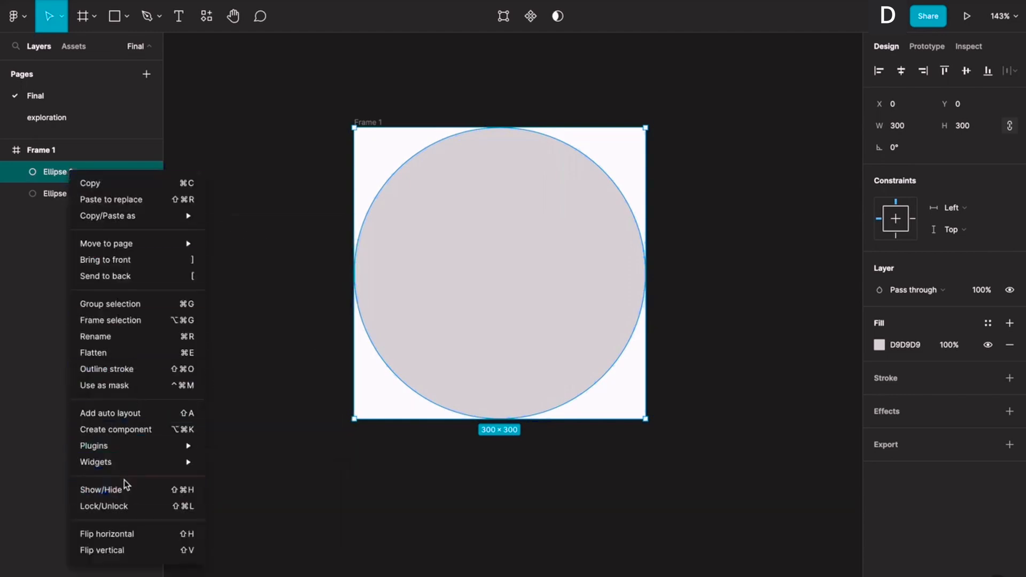
pyautogui.click(123, 385)
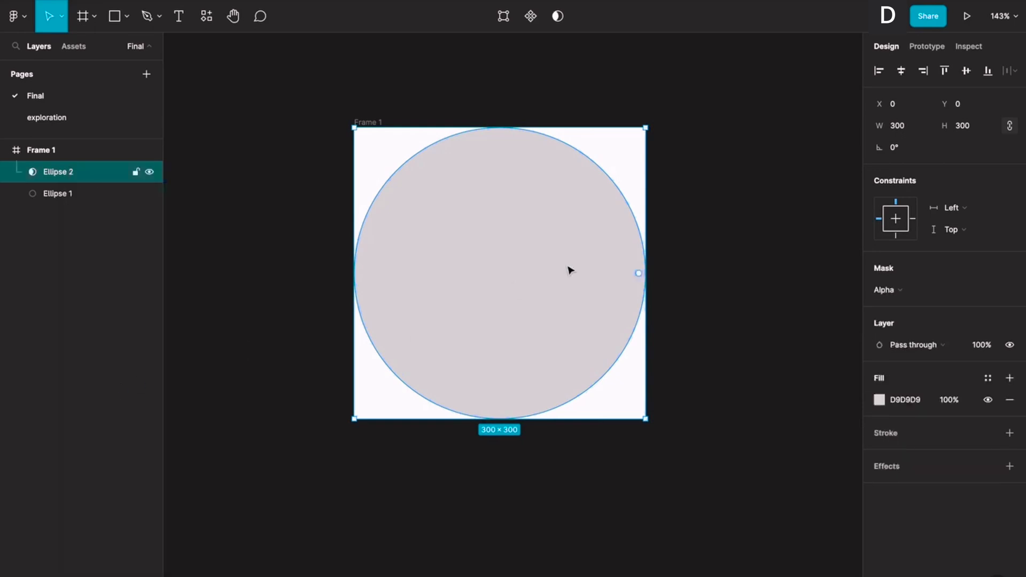
pyautogui.click(657, 252)
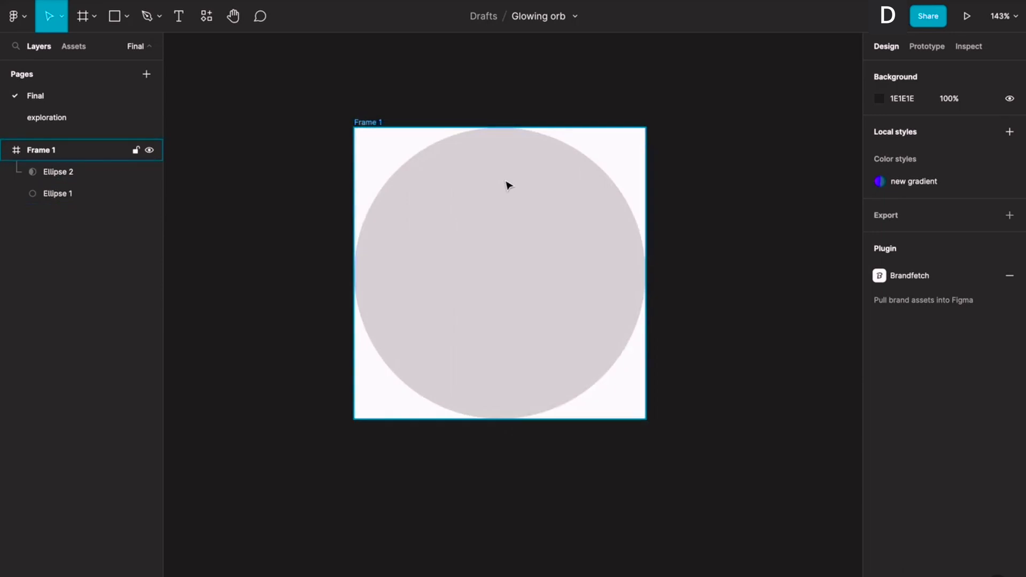
# - Draw a circle about 241 × 241 overlapping the upper-right part of the frame
pyautogui.press('o')
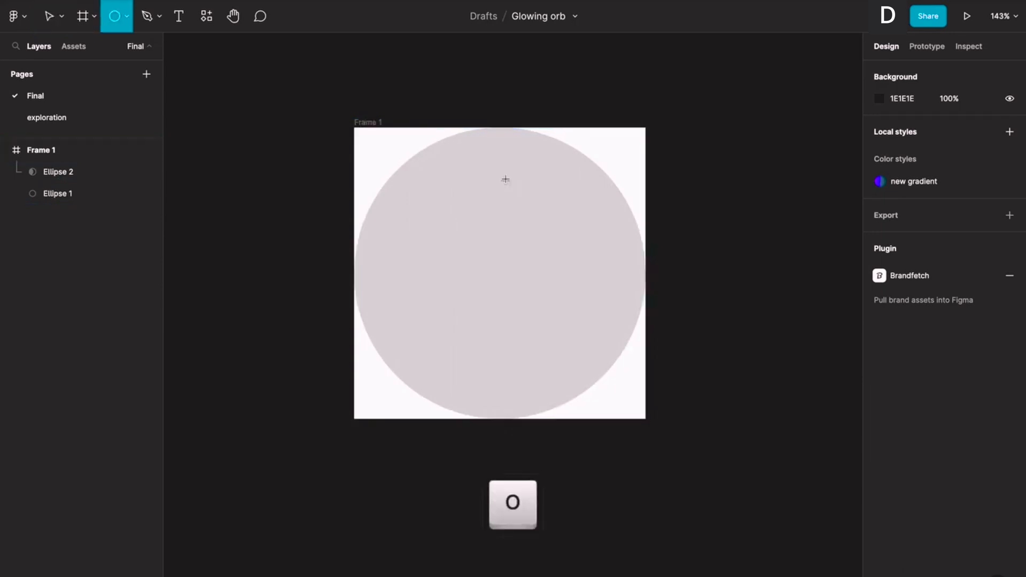
pyautogui.moveTo(474, 104); pyautogui.dragTo(709, 338)
pyautogui.moveTo(616, 238); pyautogui.dragTo(589, 212)
# - Fill the new circle with the document colour 9100C3 and nest it in Frame 1 directly above the mask ellipse
pyautogui.click(878, 257)
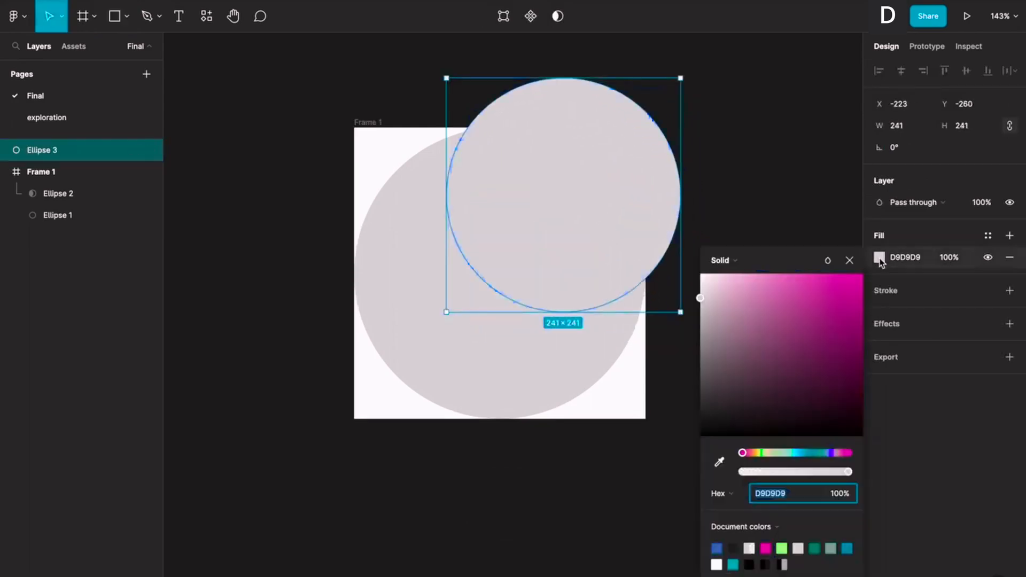
pyautogui.click(717, 549)
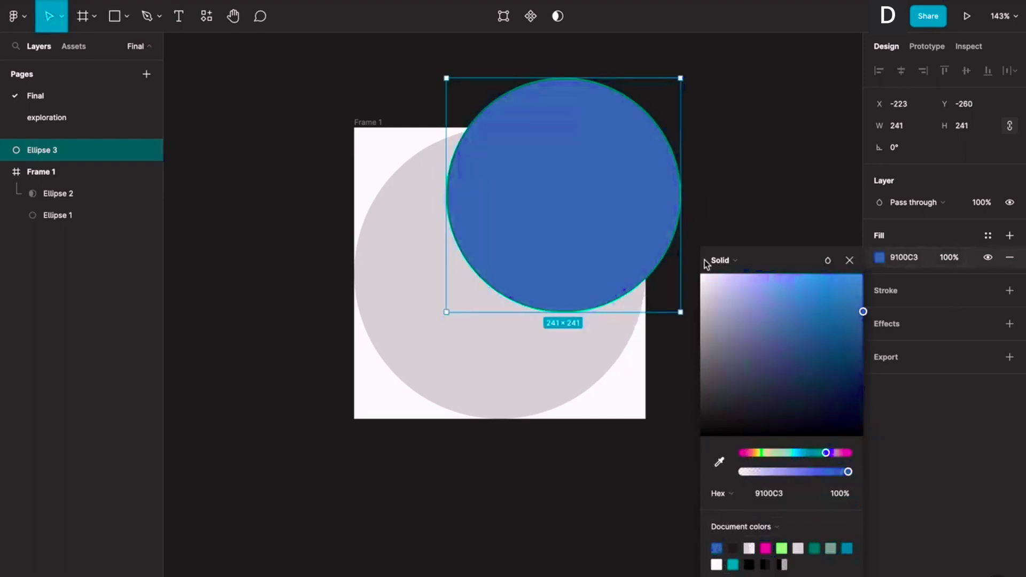
pyautogui.click(773, 202)
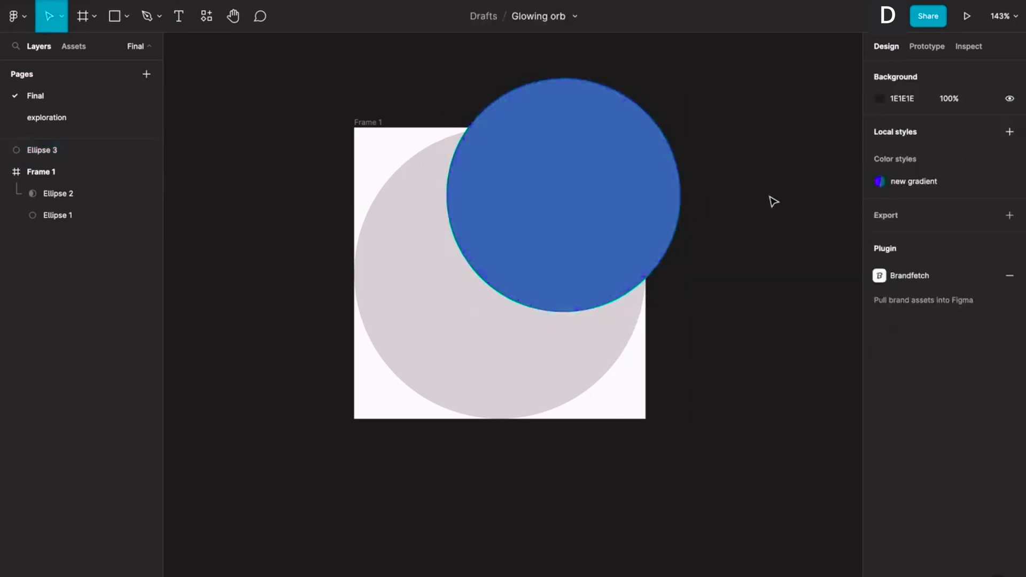
pyautogui.click(570, 232)
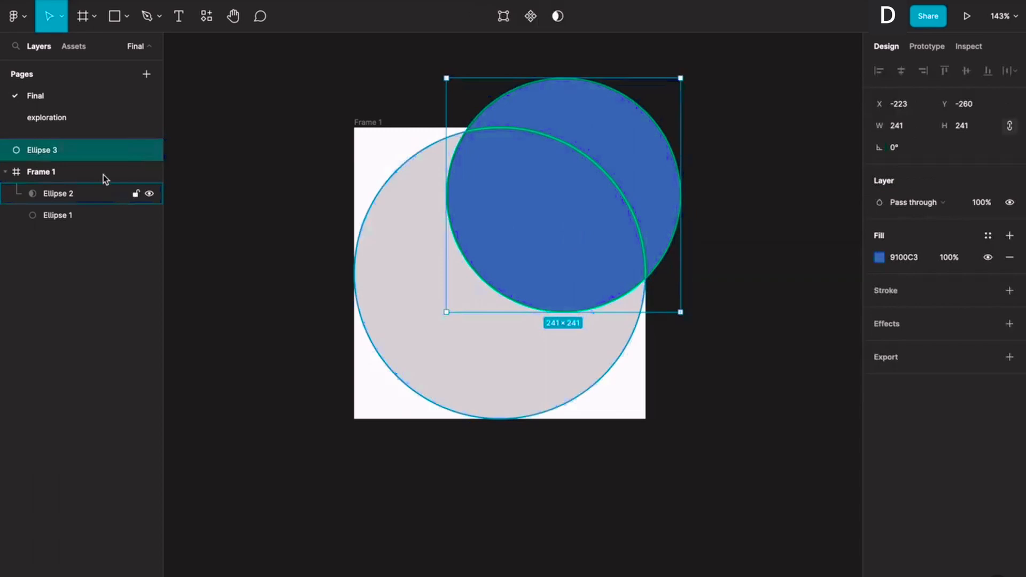
pyautogui.moveTo(80, 151); pyautogui.dragTo(79, 180)
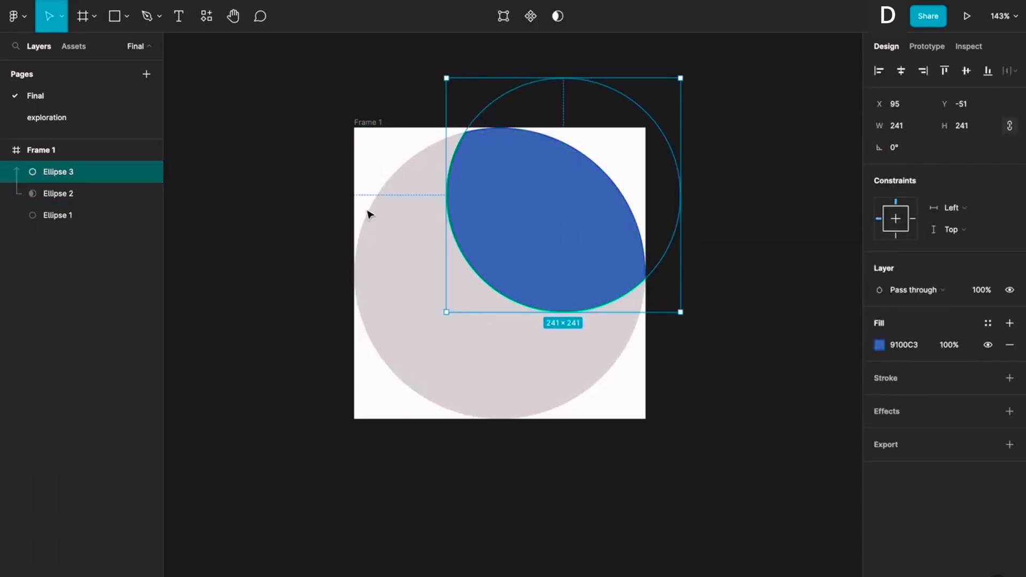
# - Rename the mask layer Ellipse 2 as "mask" and the coloured circle Ellipse 3 as "top"
pyautogui.doubleClick(52, 196)
pyautogui.write('mask')
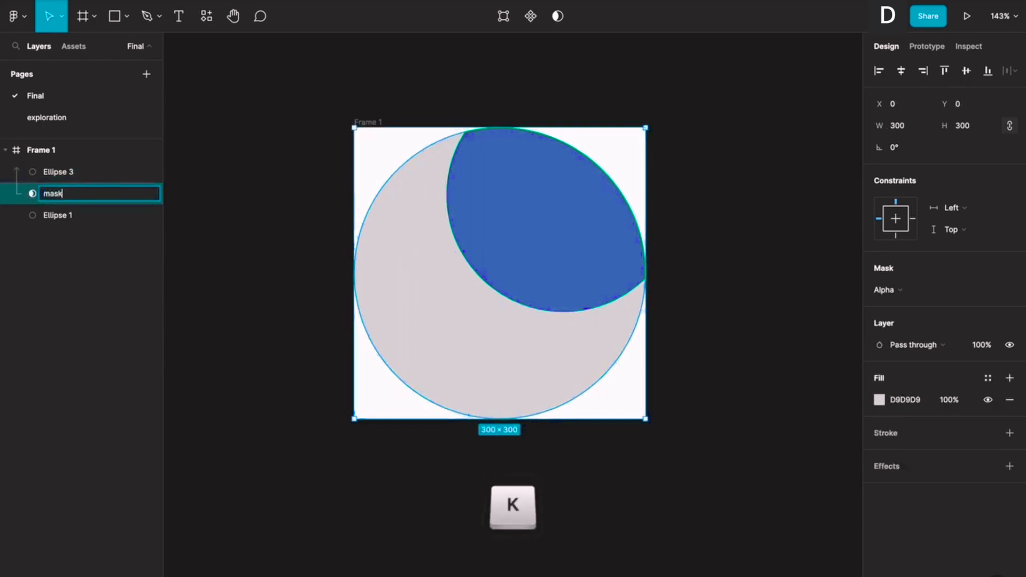
pyautogui.press('Return')
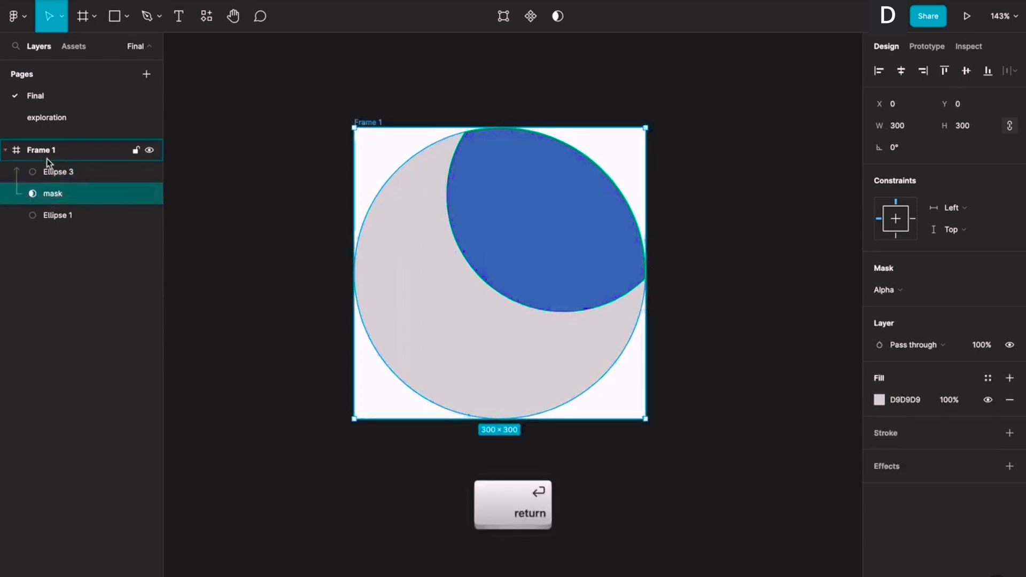
pyautogui.doubleClick(56, 171)
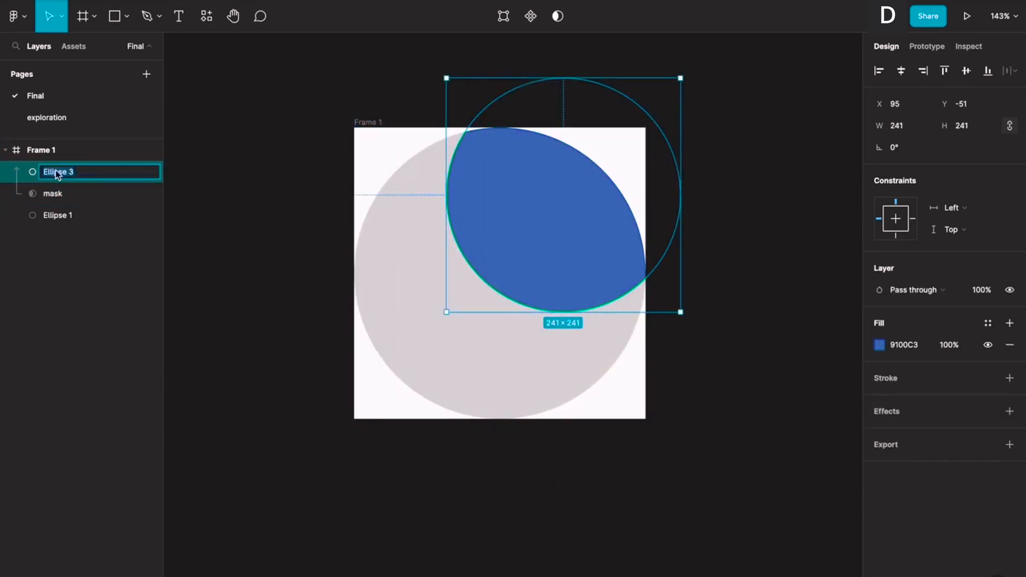
pyautogui.write('top')
pyautogui.press('Return')
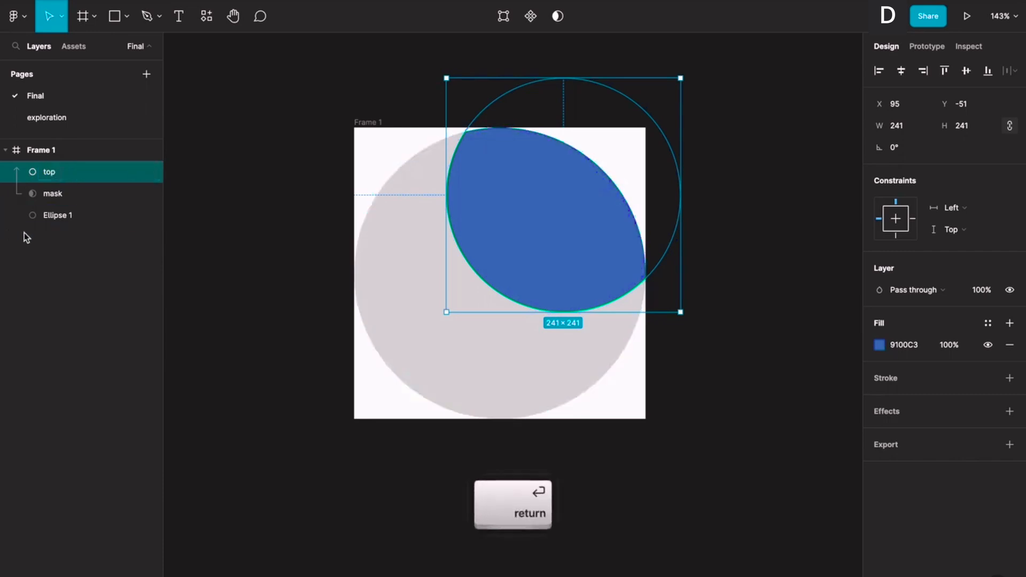
# - Rename the Ellipse 1 layer as "bottom"
pyautogui.click(56, 215)
pyautogui.doubleClick(56, 216)
pyautogui.write('bottom')
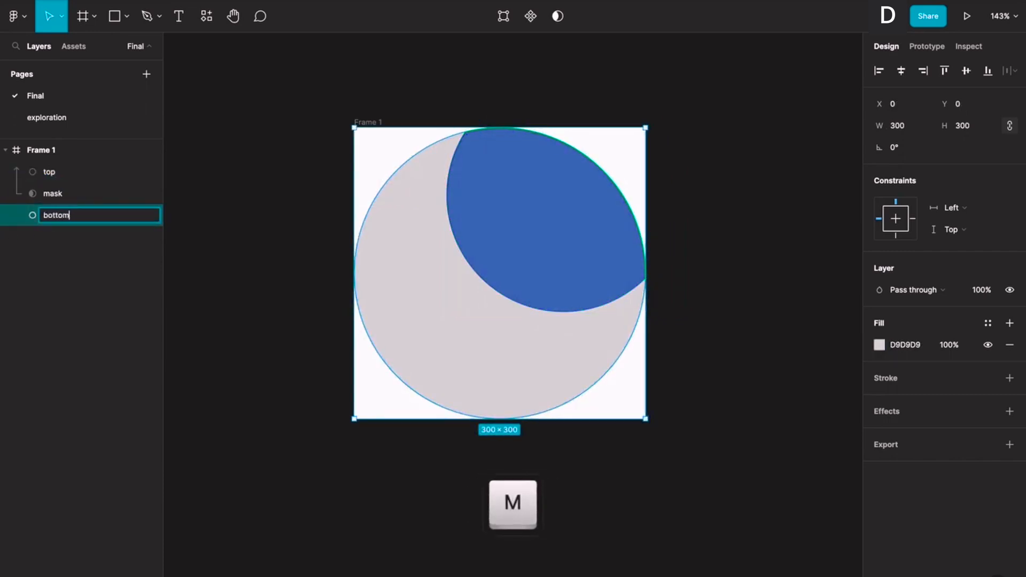
pyautogui.press('Return')
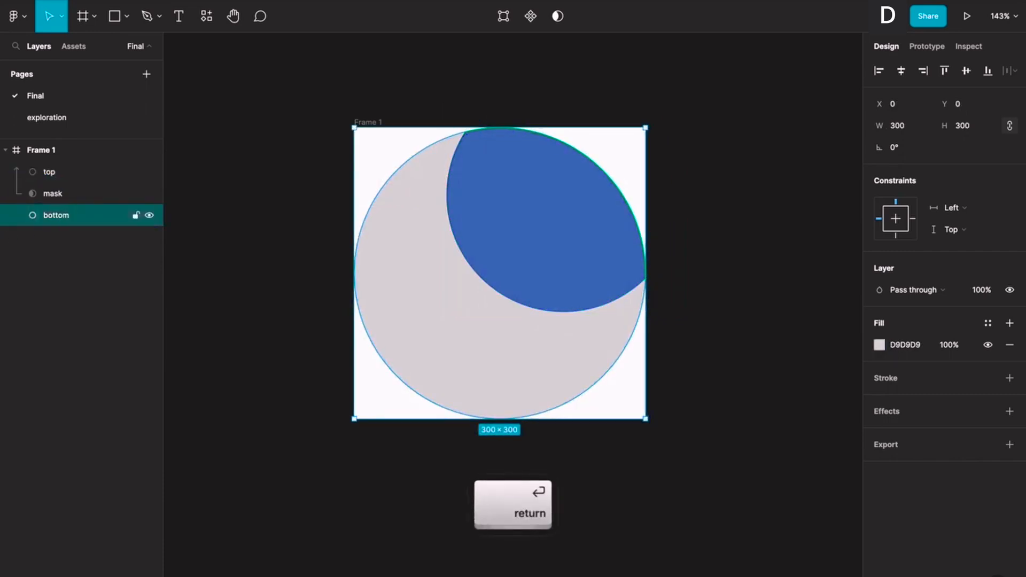
pyautogui.click(267, 299)
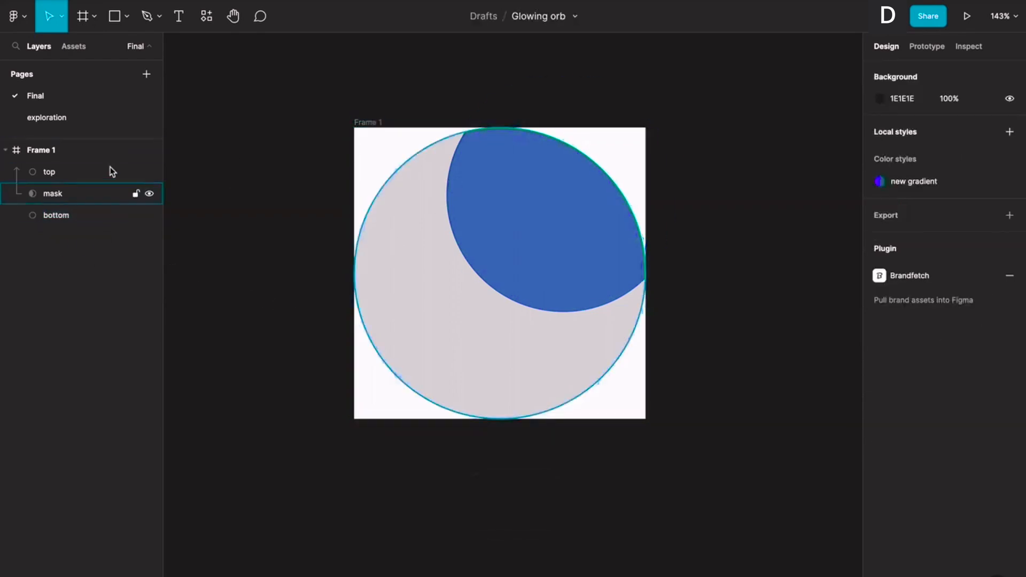
# - Set the fill opacity of the bottom circle to 1%
pyautogui.click(53, 195)
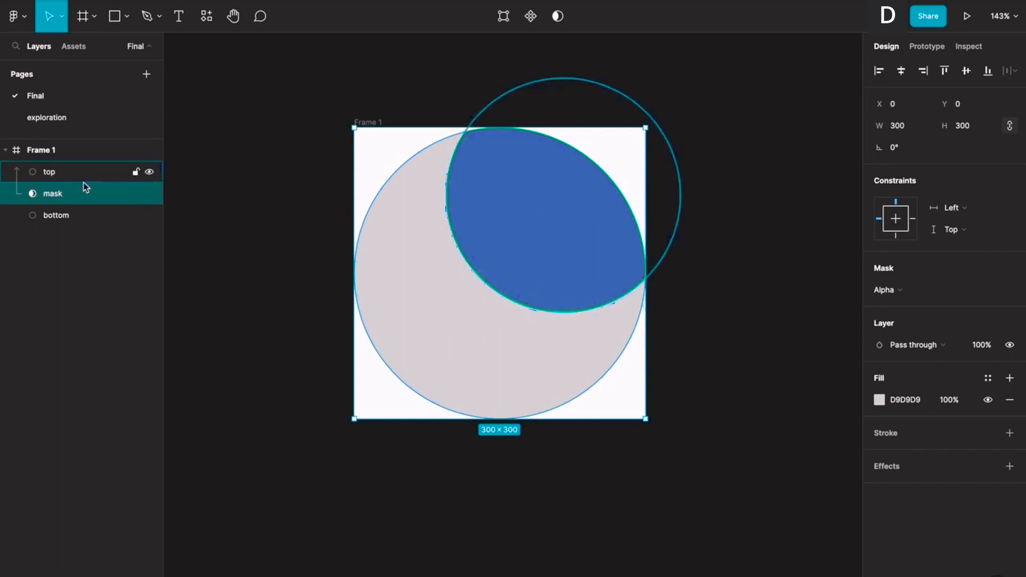
pyautogui.click(58, 216)
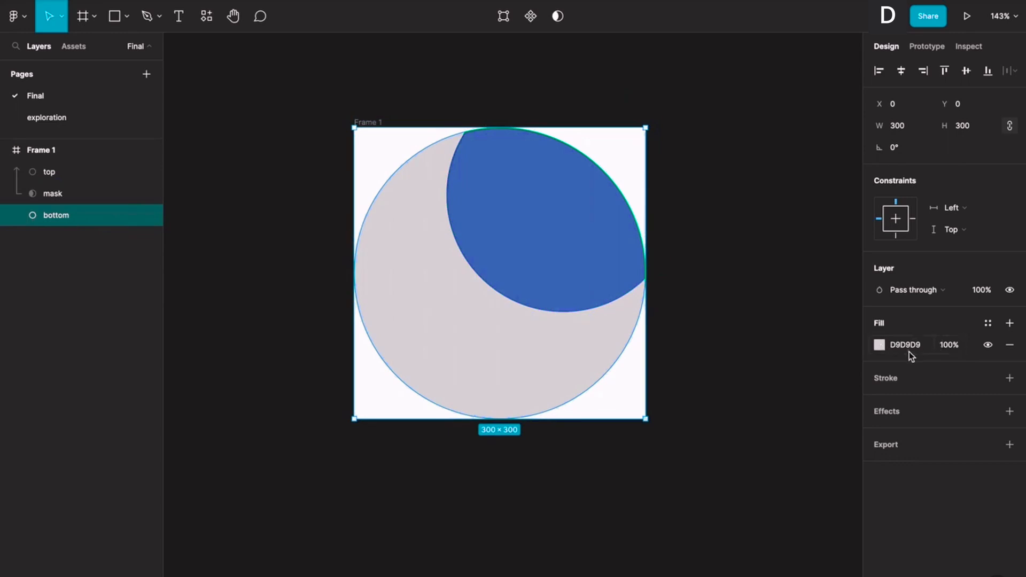
pyautogui.click(950, 346)
pyautogui.write('1')
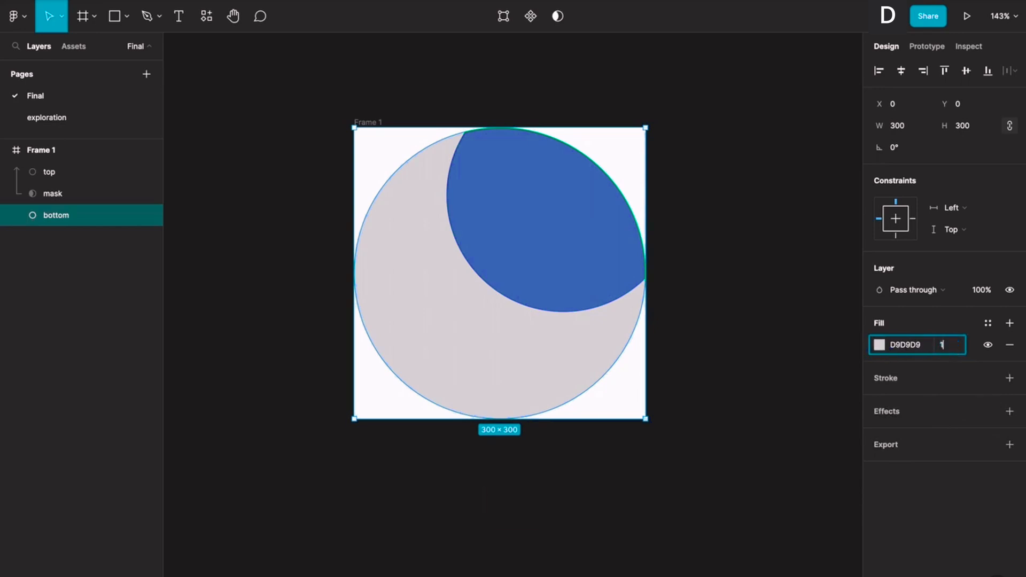
pyautogui.press('Return')
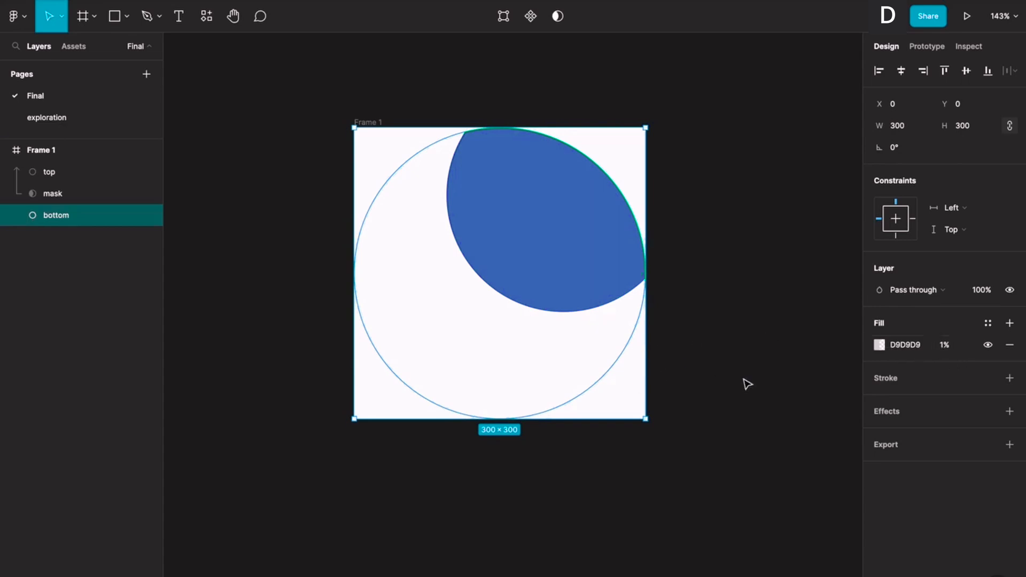
# - Add an inner shadow to the bottom circle and colour it with the document colour 9100C3 at 100%
pyautogui.click(1011, 417)
pyautogui.click(894, 431)
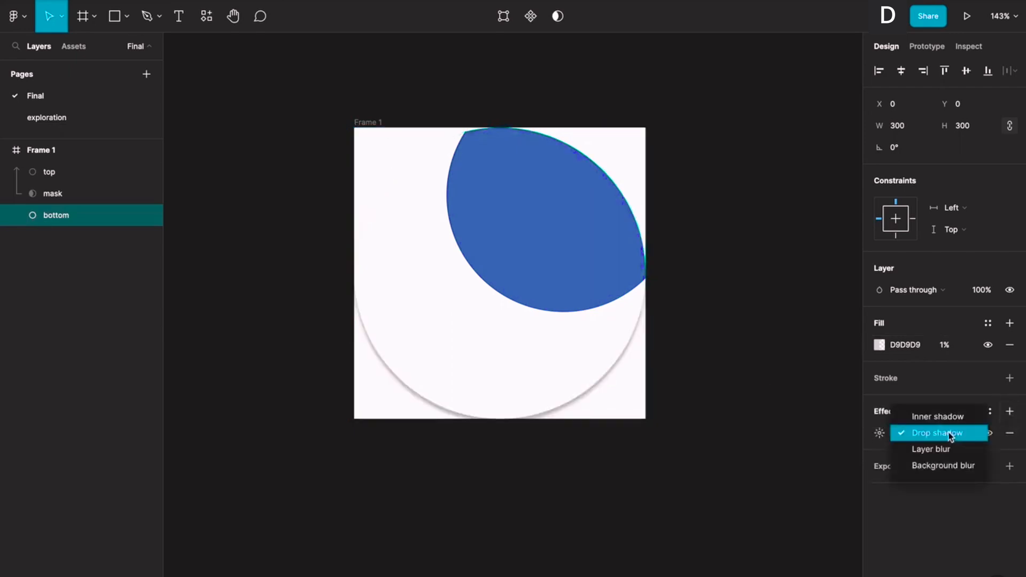
pyautogui.click(942, 422)
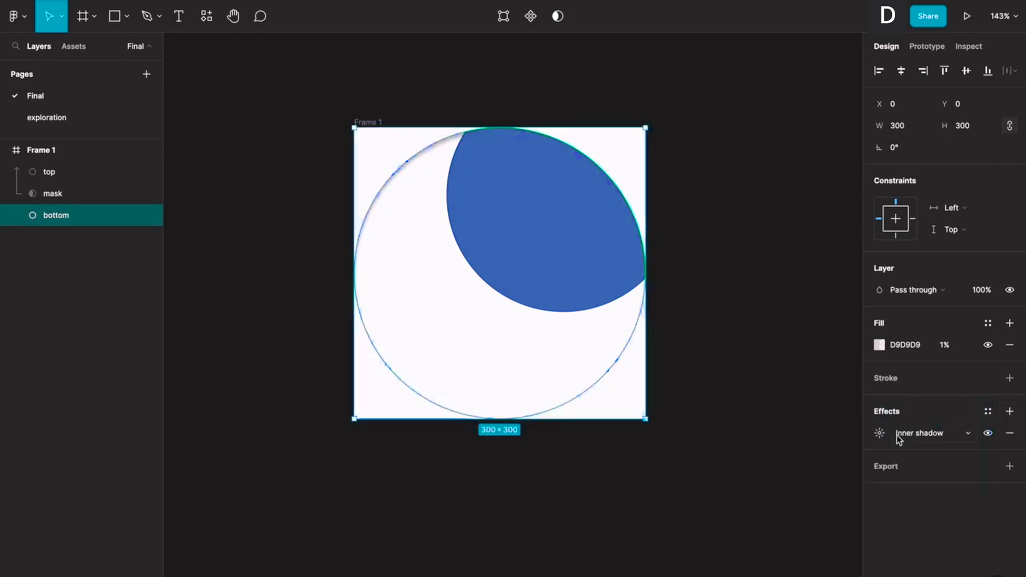
pyautogui.click(879, 437)
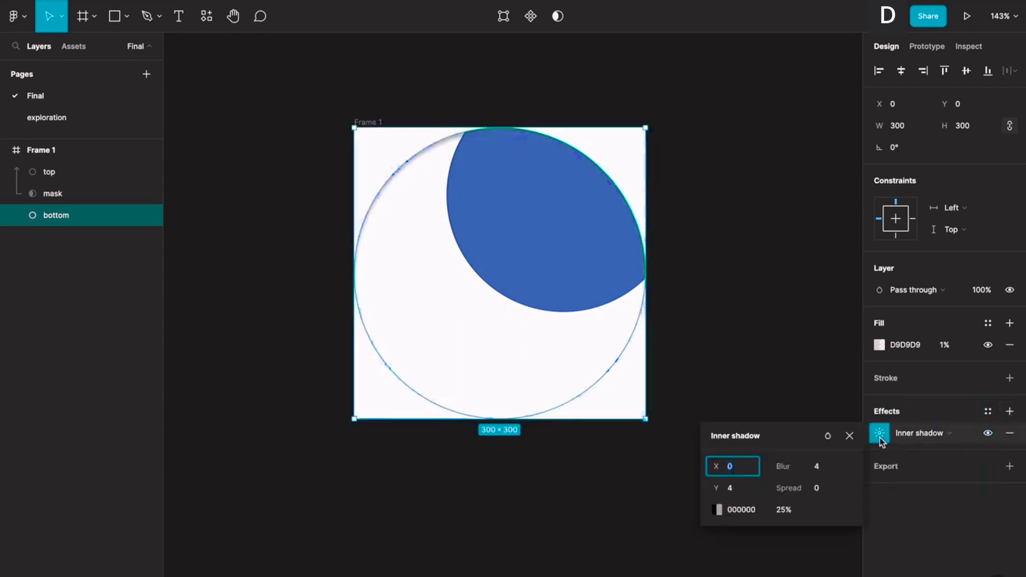
pyautogui.click(717, 509)
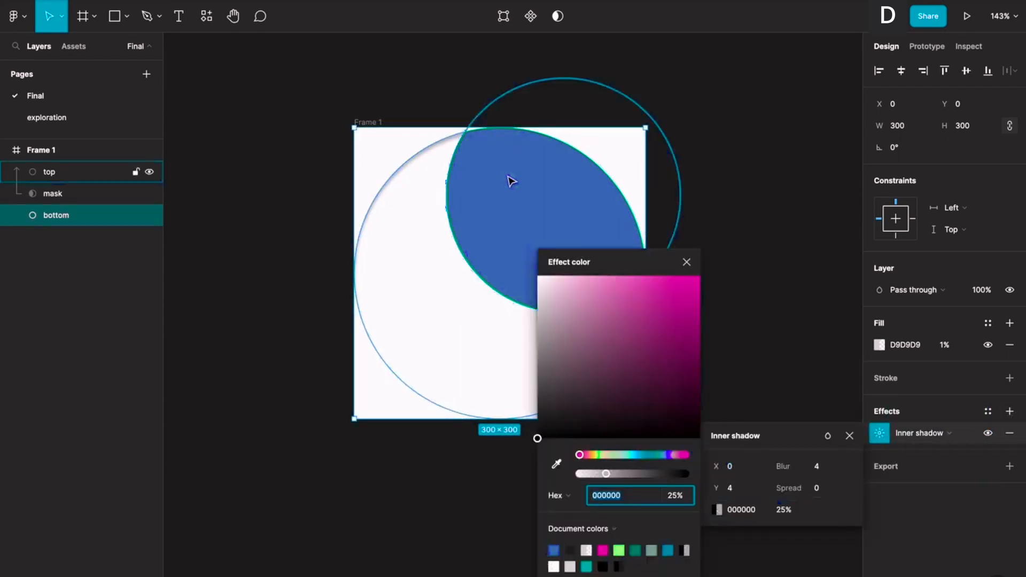
pyautogui.click(556, 549)
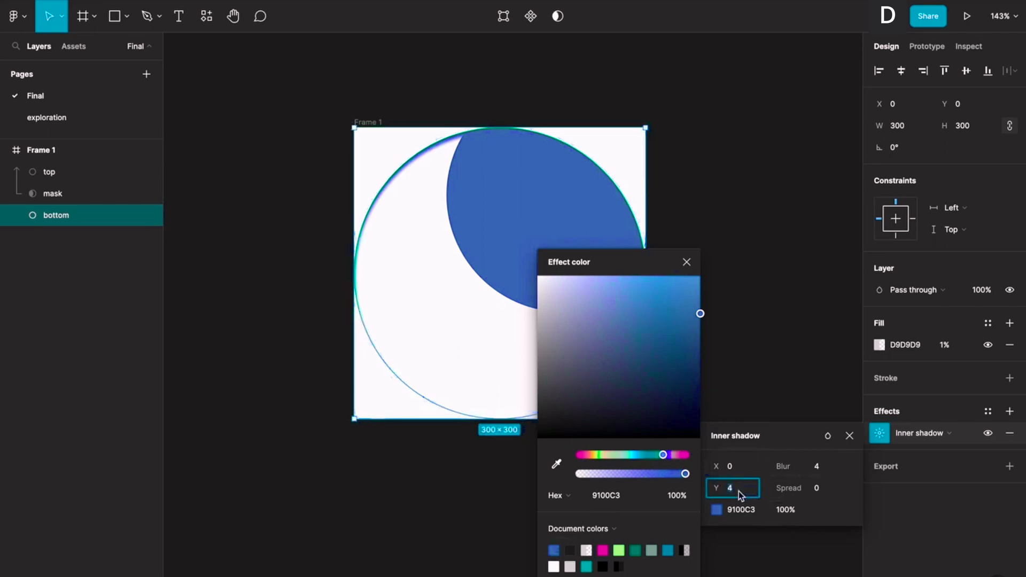
# - Set the inner shadow's Y offset to 0
pyautogui.press('Down')
pyautogui.press('Down')
pyautogui.press('Down')
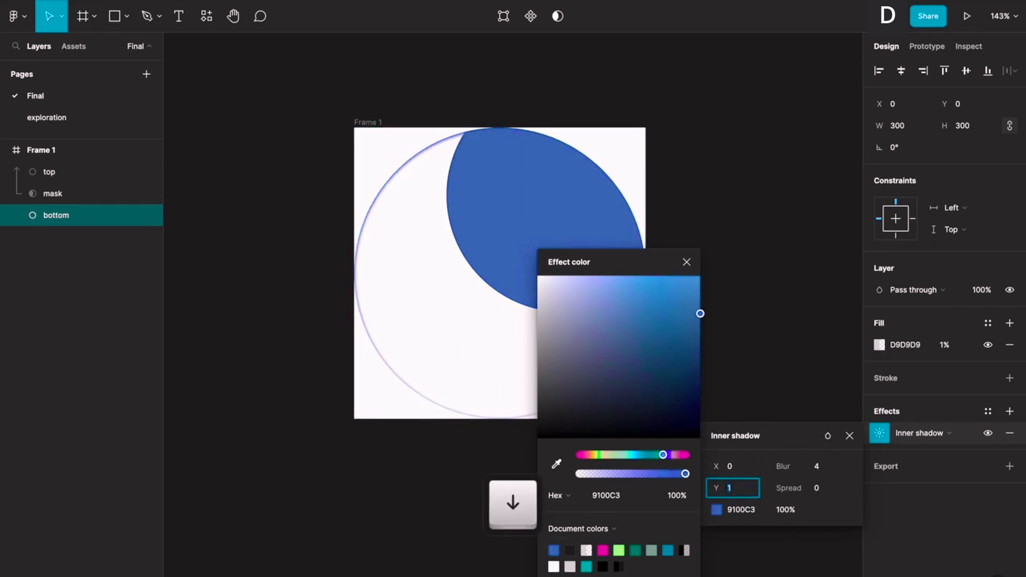
pyautogui.press('Down')
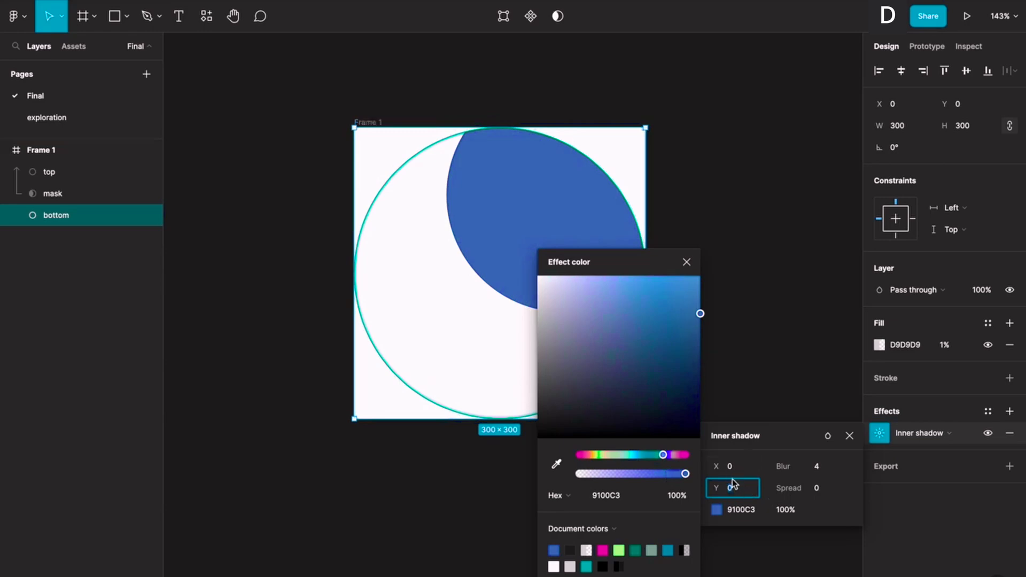
# - Set the inner shadow's blur to 65 and close its effect settings
pyautogui.click(821, 469)
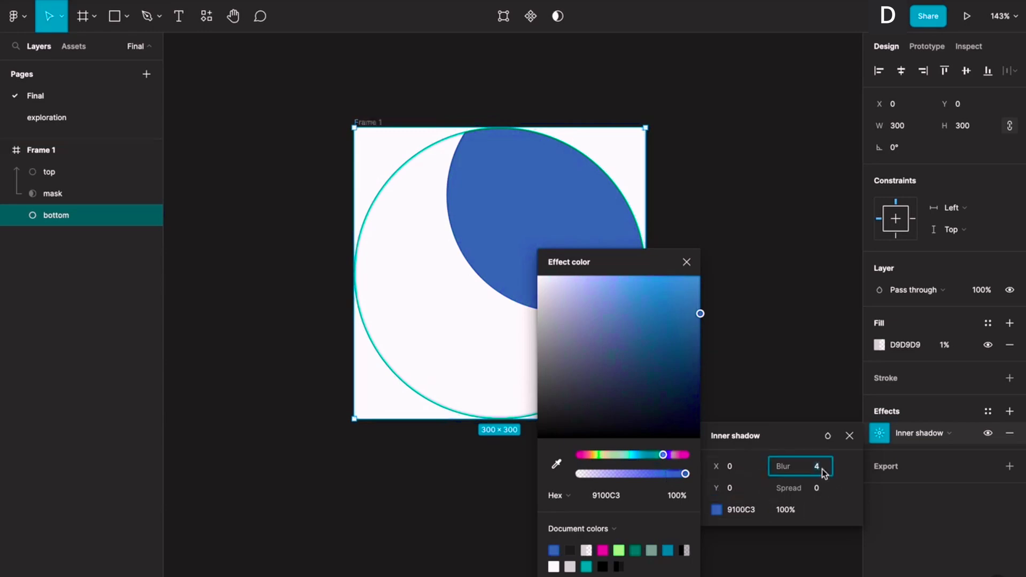
pyautogui.hotkey('shift', 'Up')
pyautogui.hotkey('shift', 'Up')
pyautogui.hotkey('shift', 'Up')
pyautogui.hotkey('shift', 'Up')
pyautogui.hotkey('shift', 'Up')
pyautogui.hotkey('shift', 'Up')
pyautogui.press('Down')
pyautogui.press('Up')
pyautogui.press('Up')
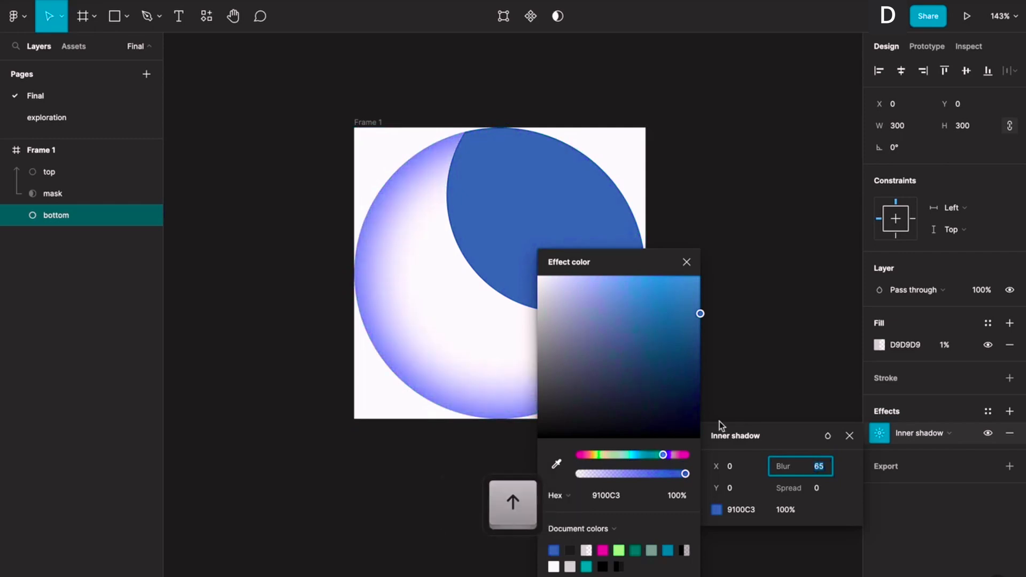
pyautogui.moveTo(620, 261); pyautogui.dragTo(283, 301)
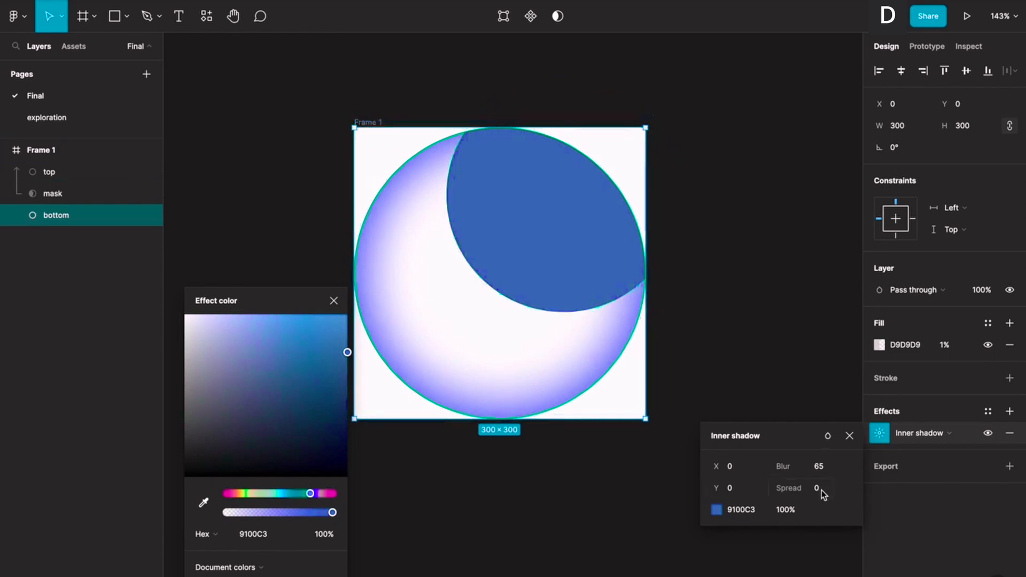
pyautogui.click(333, 300)
pyautogui.click(850, 436)
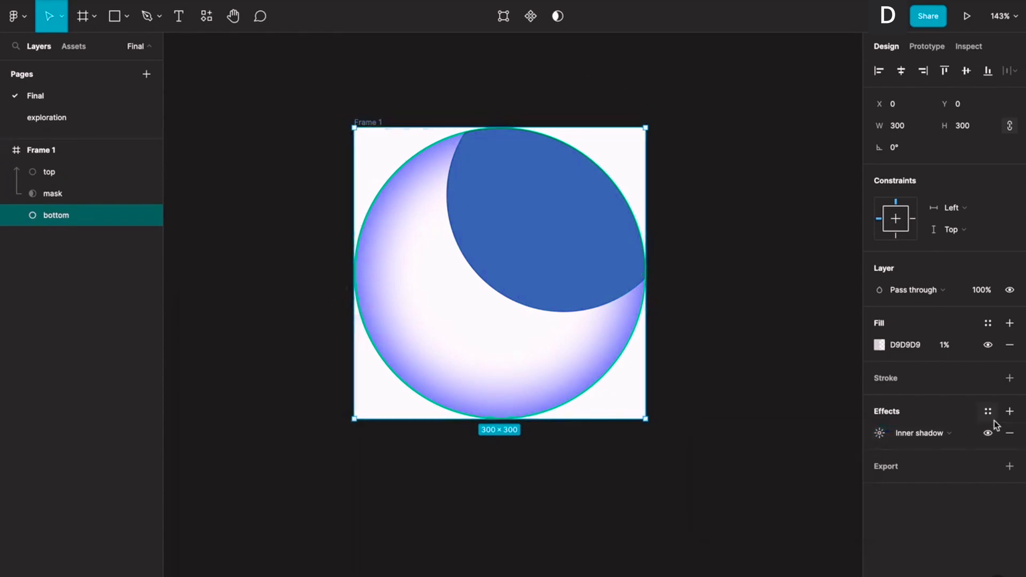
# - Add a drop shadow to the bottom circle with a Y offset of 0 and the document colour 9100C3 at 100%
pyautogui.click(1009, 411)
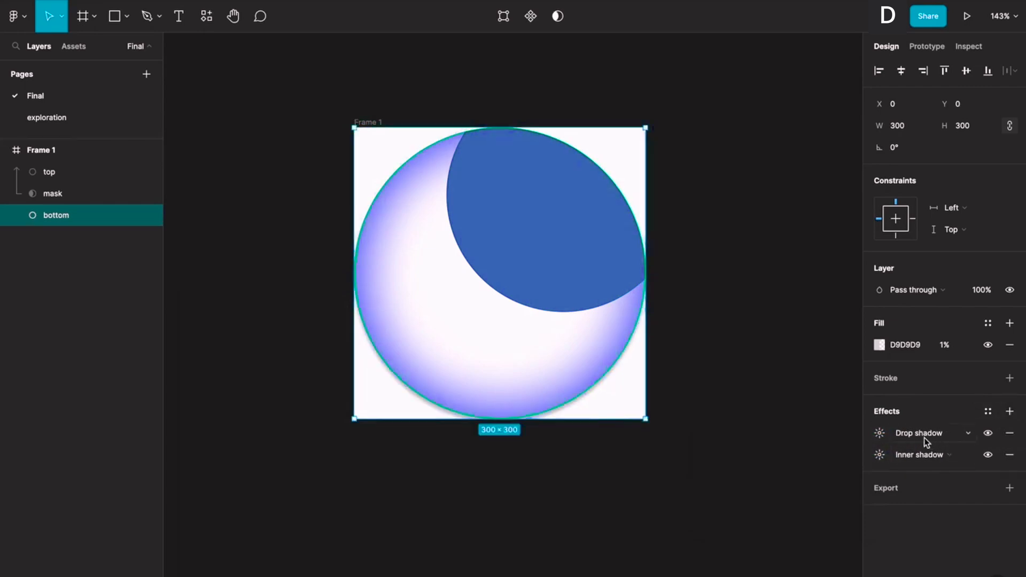
pyautogui.click(879, 434)
pyautogui.click(742, 490)
pyautogui.press('Down')
pyautogui.press('Down')
pyautogui.press('Down')
pyautogui.press('Down')
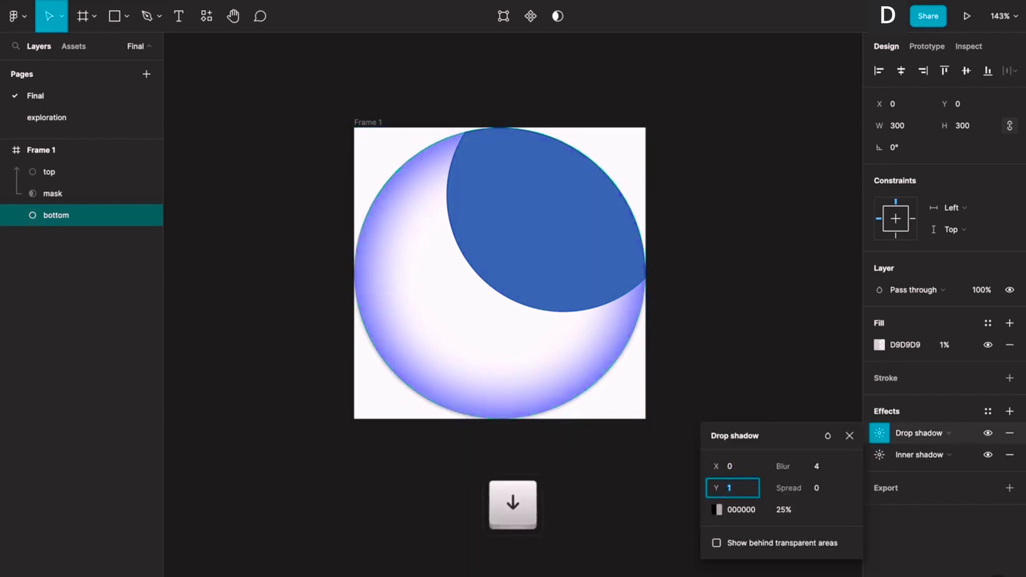
pyautogui.click(716, 510)
pyautogui.click(554, 550)
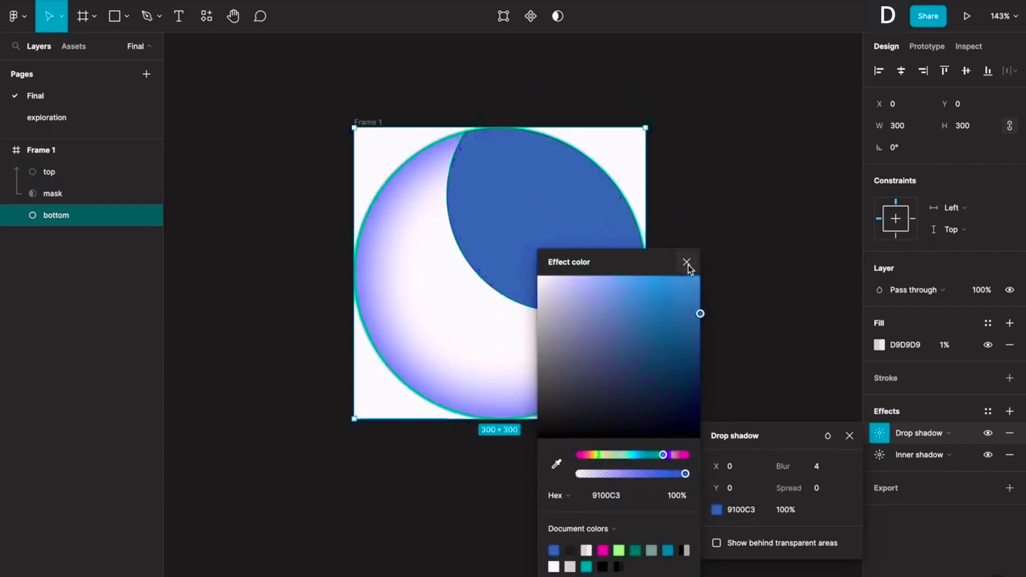
# - Set the blur of the bottom circle's drop shadow to 100
pyautogui.click(686, 262)
pyautogui.click(817, 466)
pyautogui.press('Up')
pyautogui.press('Up')
pyautogui.press('Up')
pyautogui.press('Up')
pyautogui.press('Up')
pyautogui.press('Up')
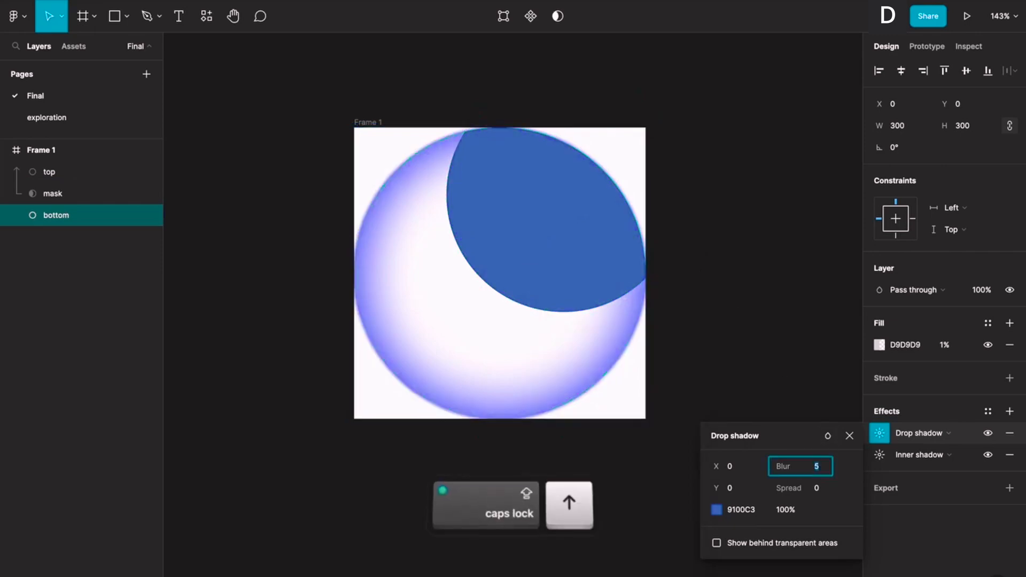
pyautogui.press('Up')
pyautogui.press('Up')
pyautogui.press('Up')
pyautogui.press('Up')
pyautogui.press('Up')
pyautogui.press('Up')
pyautogui.press('Up')
pyautogui.press('Up')
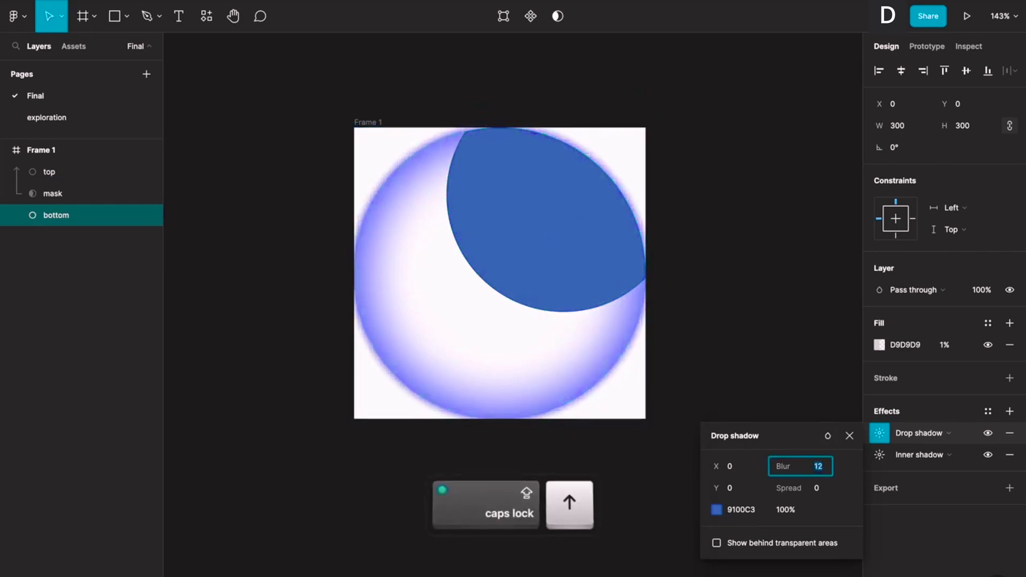
pyautogui.press('Up')
pyautogui.press('Up')
pyautogui.press('Up')
pyautogui.press('Up')
pyautogui.press('Up')
pyautogui.press('Up')
pyautogui.press('Up')
pyautogui.press('Up')
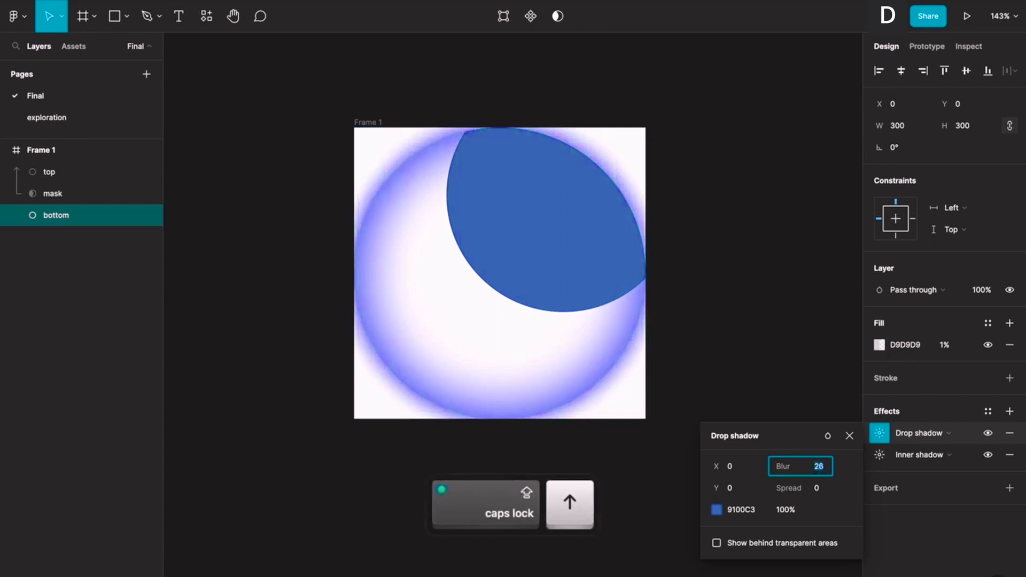
pyautogui.write('100')
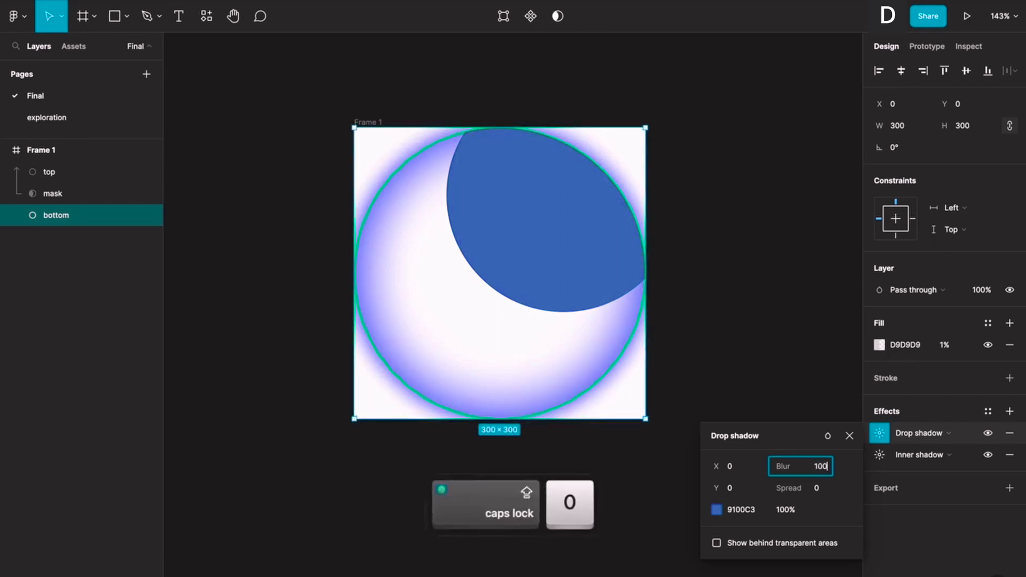
pyautogui.press('Return')
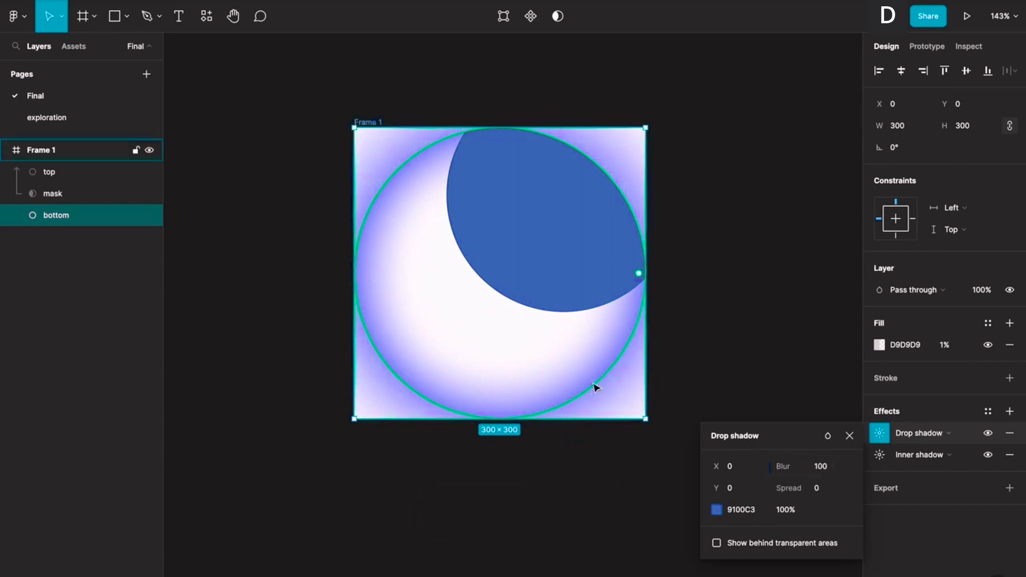
# - Lower the drop shadow colour's opacity to 60% and deselect the bottom circle
pyautogui.click(790, 509)
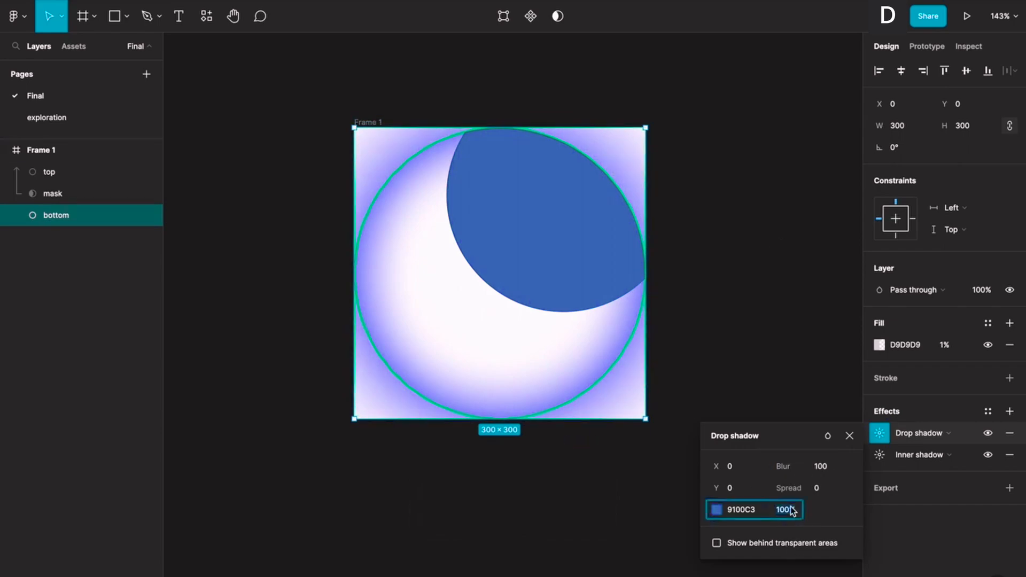
pyautogui.hotkey('shift', 'Down')
pyautogui.hotkey('shift', 'Down')
pyautogui.hotkey('shift', 'Down')
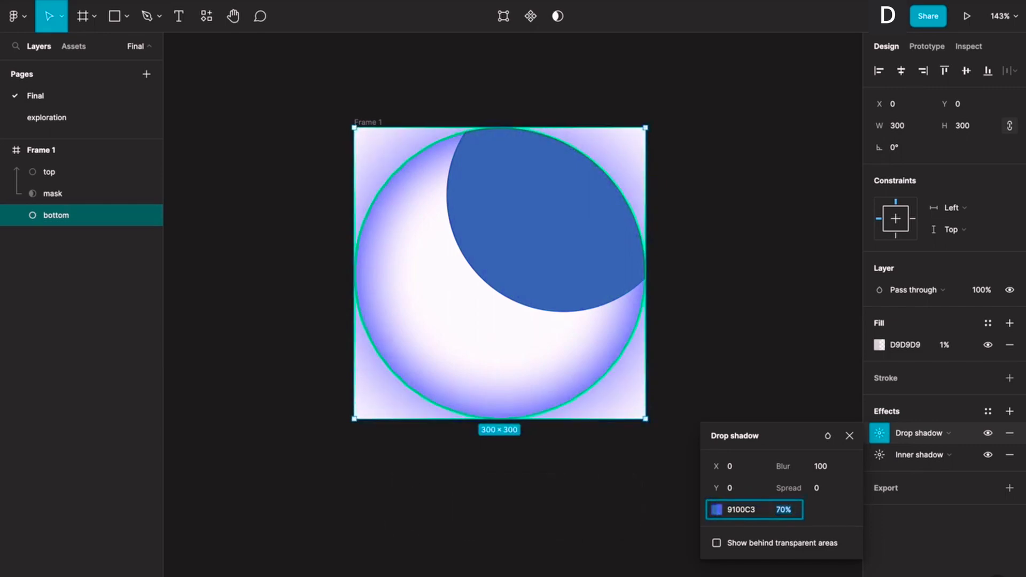
pyautogui.hotkey('shift', 'Down')
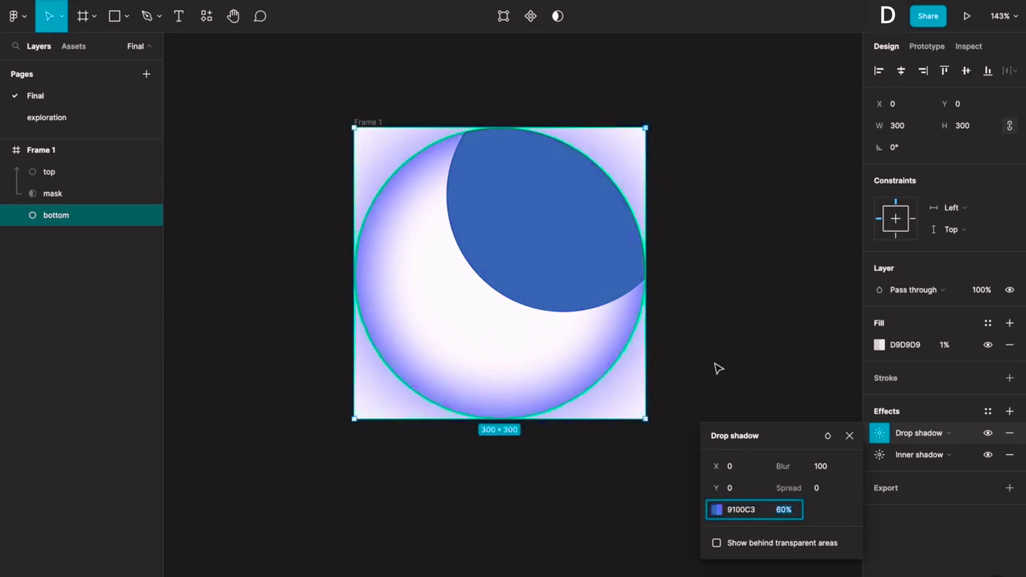
pyautogui.click(718, 368)
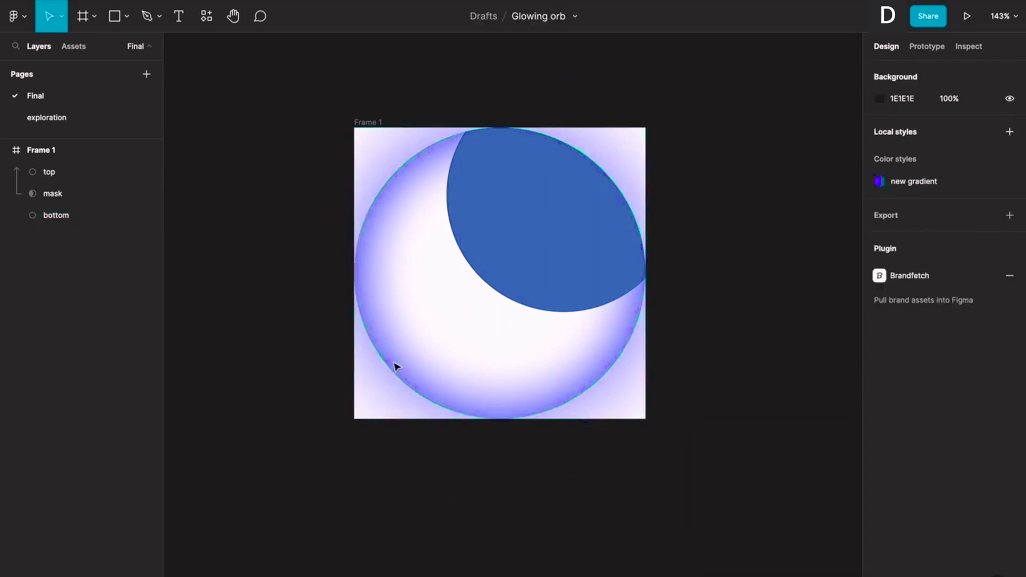
# - Add an effect to the top circle and make it a layer blur
pyautogui.click(542, 209)
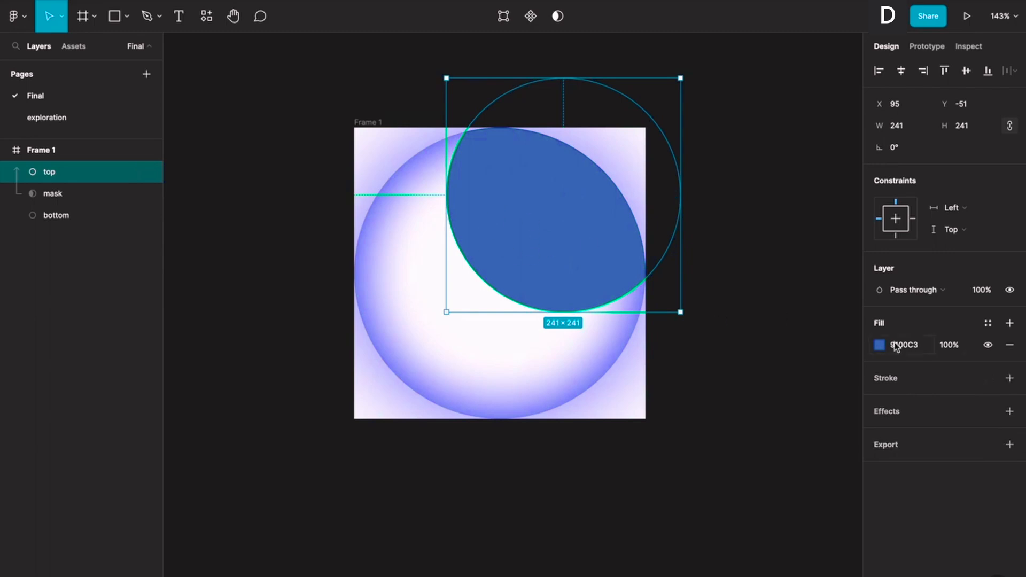
pyautogui.click(1009, 411)
pyautogui.click(943, 440)
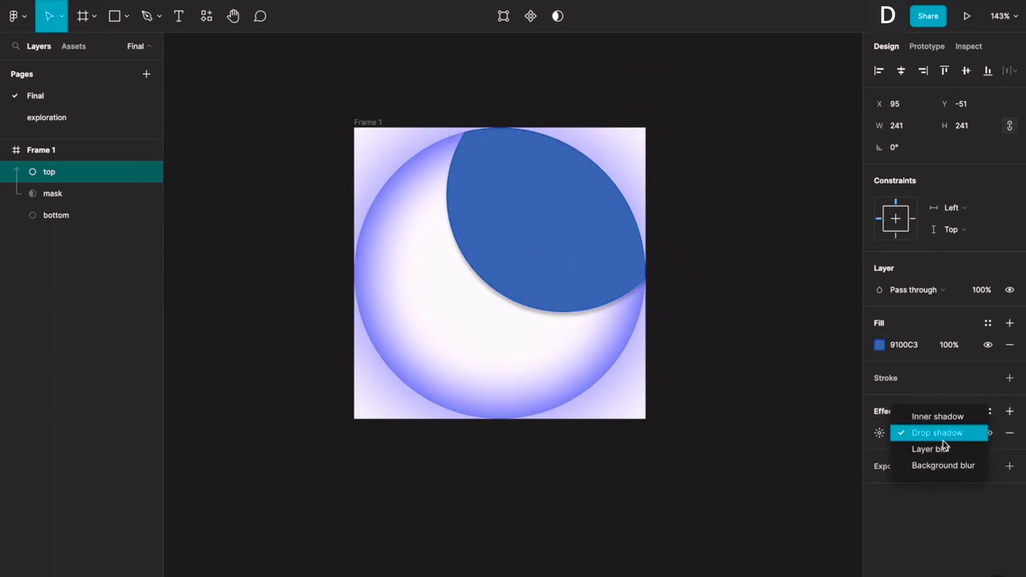
pyautogui.click(929, 453)
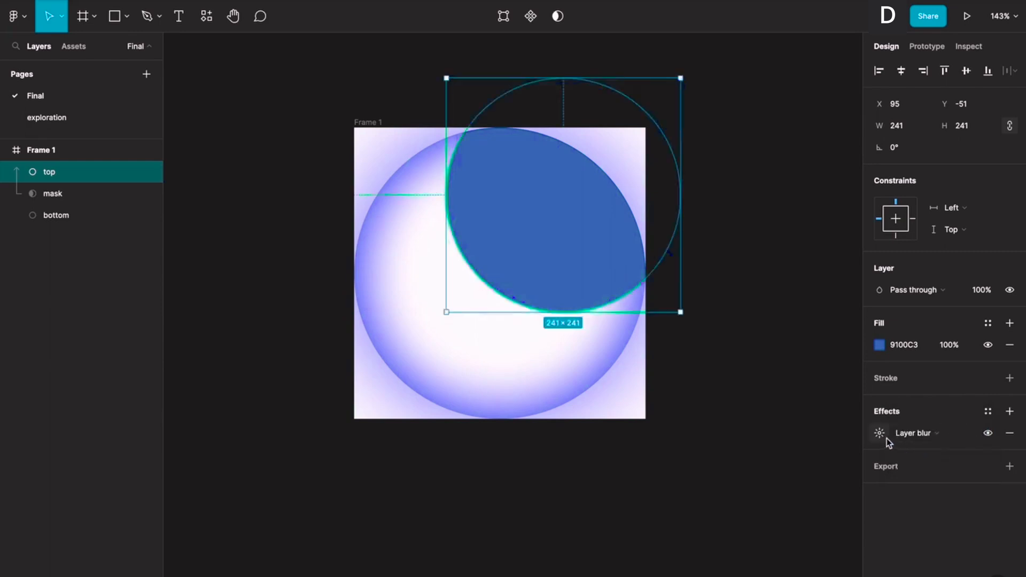
# - Set the top circle's fill opacity to 60%
pyautogui.click(959, 348)
pyautogui.hotkey('shift', 'Down')
pyautogui.hotkey('shift', 'Down')
pyautogui.hotkey('shift', 'Down')
pyautogui.hotkey('shift', 'Down')
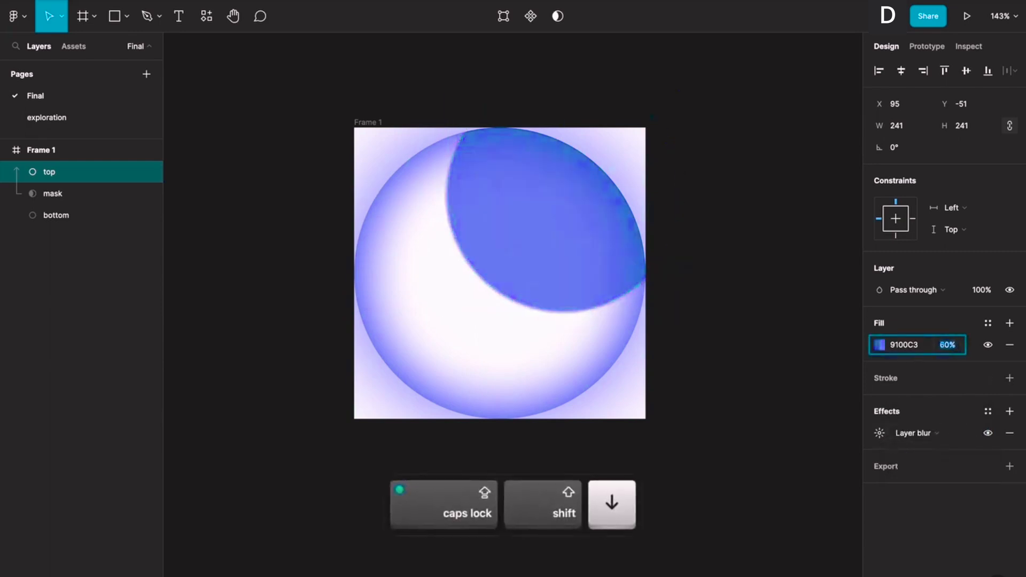
# - Set the top circle's layer blur amount to 65
pyautogui.click(878, 432)
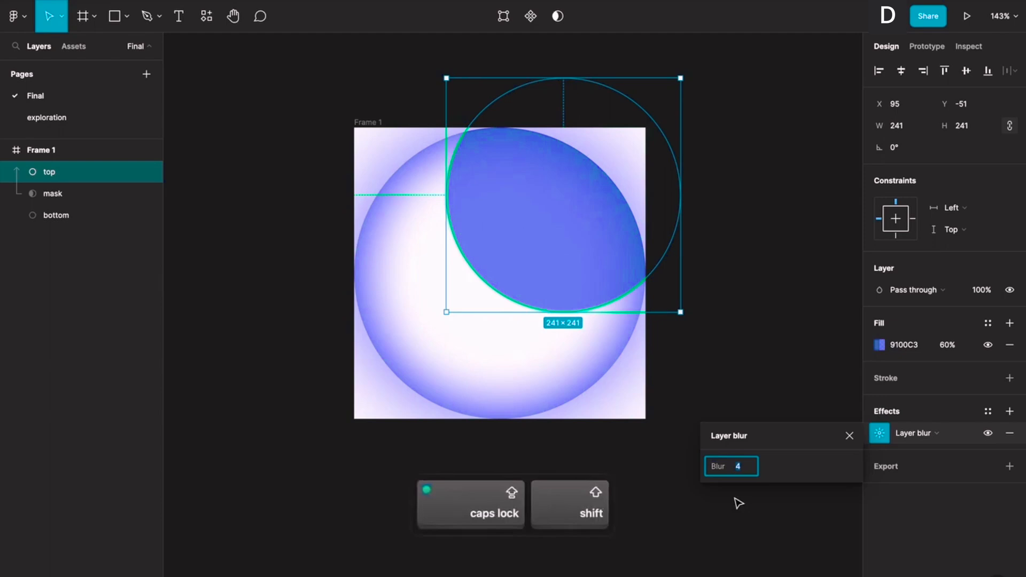
pyautogui.hotkey('shift', 'Up')
pyautogui.hotkey('shift', 'Up')
pyautogui.hotkey('shift', 'Up')
pyautogui.hotkey('shift', 'Up')
pyautogui.hotkey('shift', 'Up')
pyautogui.hotkey('shift', 'Up')
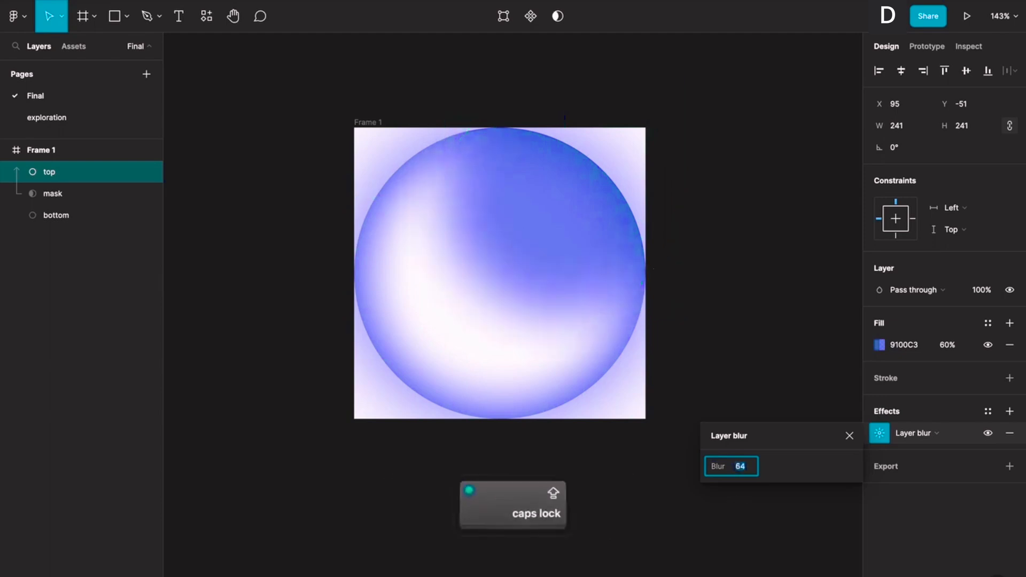
pyautogui.press('Up')
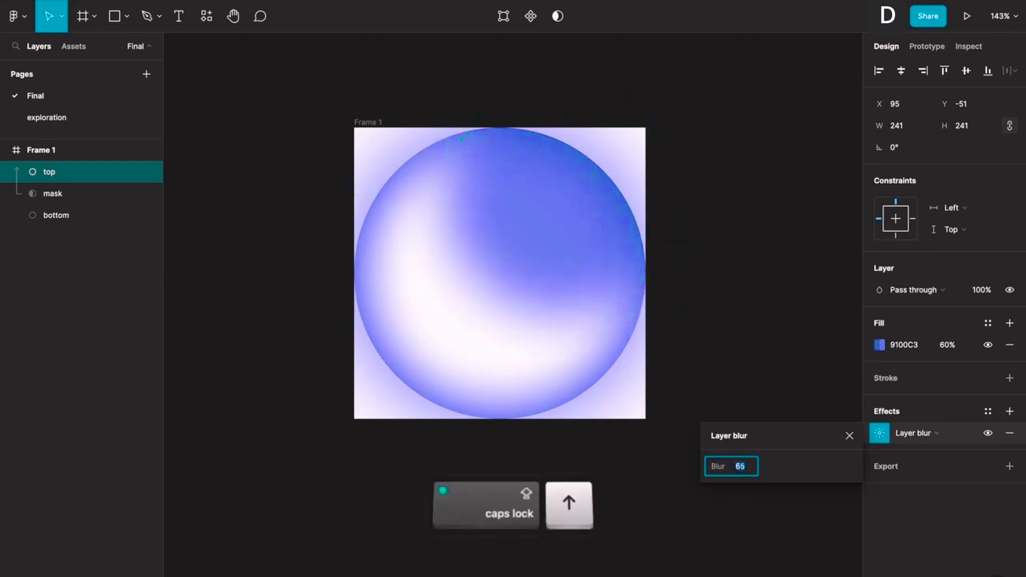
# - Raise the top circle's fill opacity to 80% and deselect the circle
pyautogui.click(944, 345)
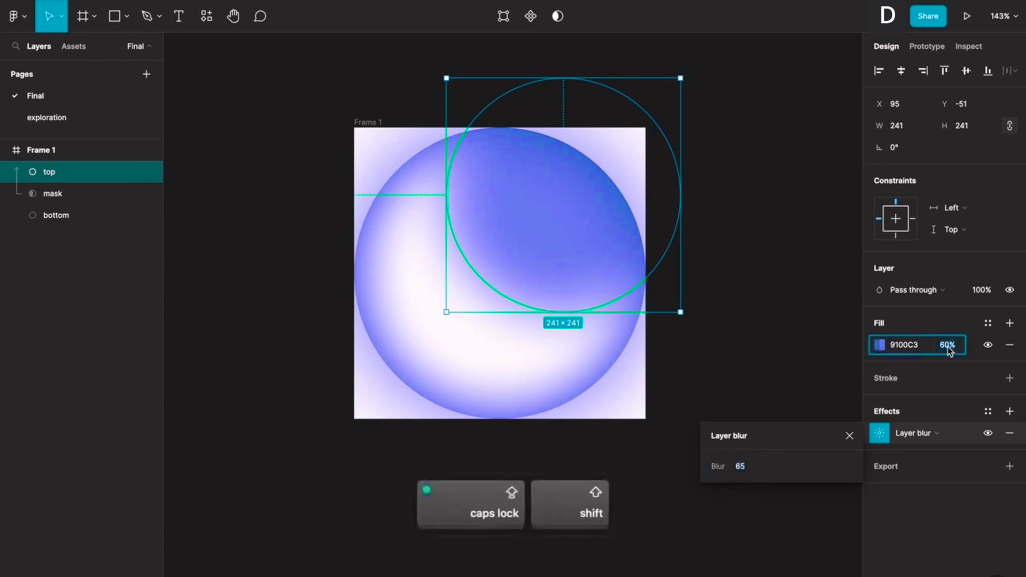
pyautogui.hotkey('shift', 'Up')
pyautogui.hotkey('shift', 'Up')
pyautogui.hotkey('shift', 'Down')
pyautogui.press('Up')
pyautogui.press('Up')
pyautogui.hotkey('shift', 'Up')
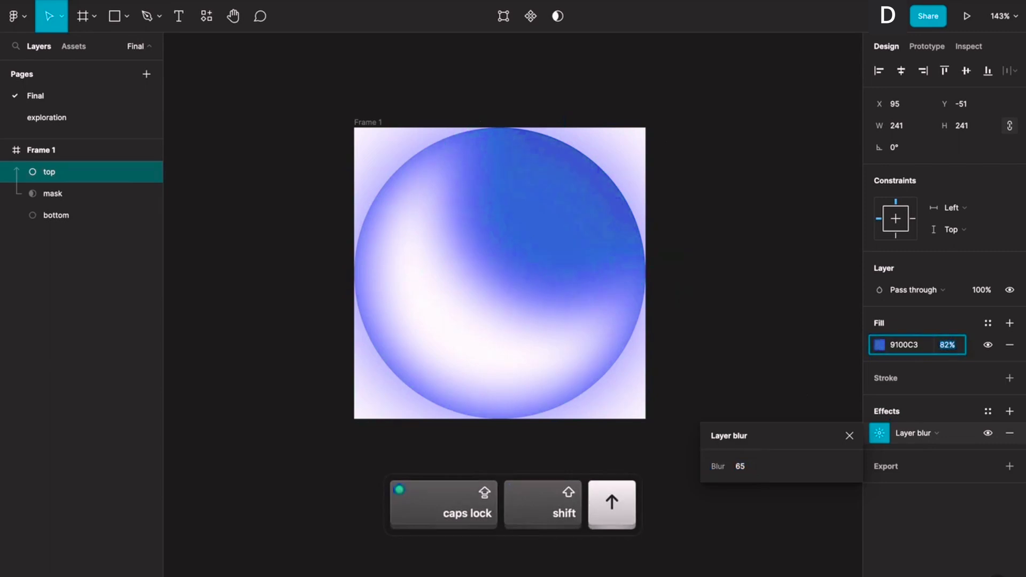
pyautogui.press('Down')
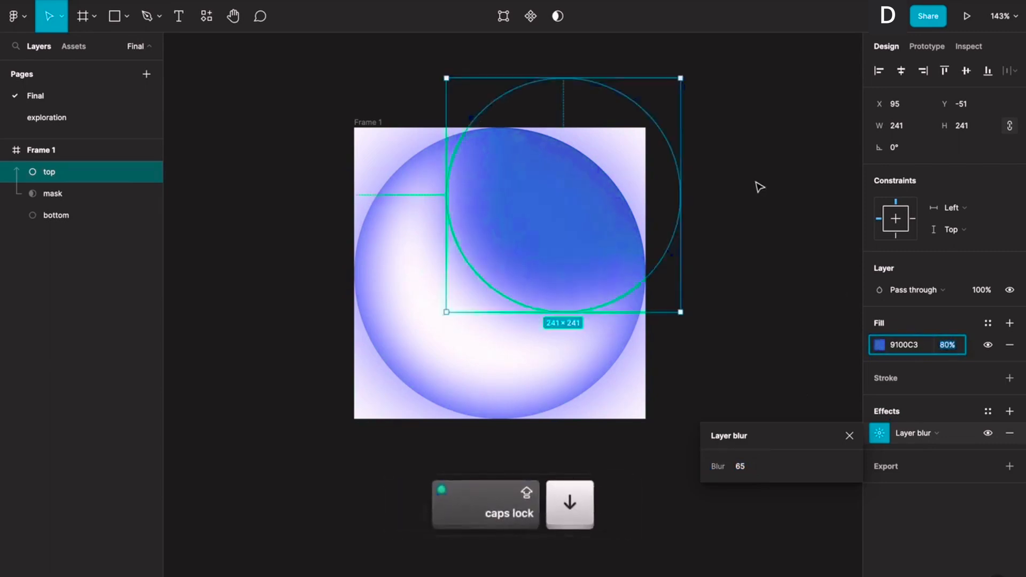
pyautogui.click(773, 291)
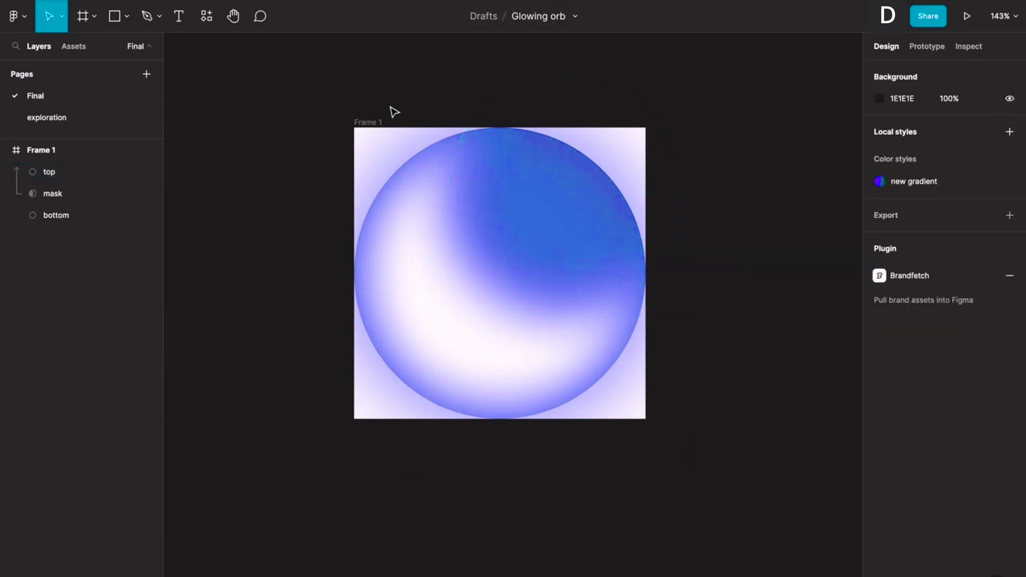
# - Turn off content clipping for Frame 1, remove its white fill and deselect it
pyautogui.click(368, 122)
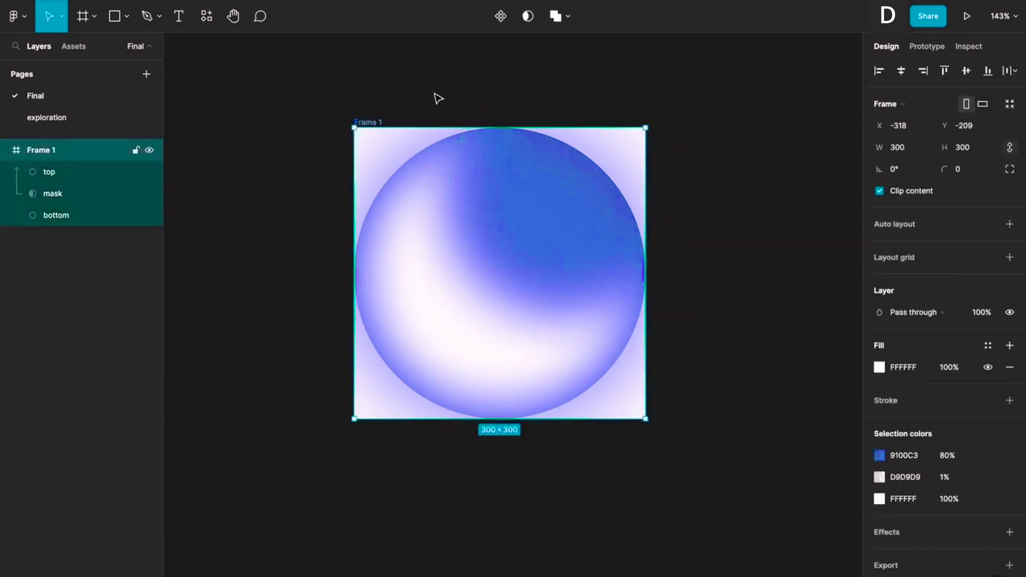
pyautogui.click(880, 192)
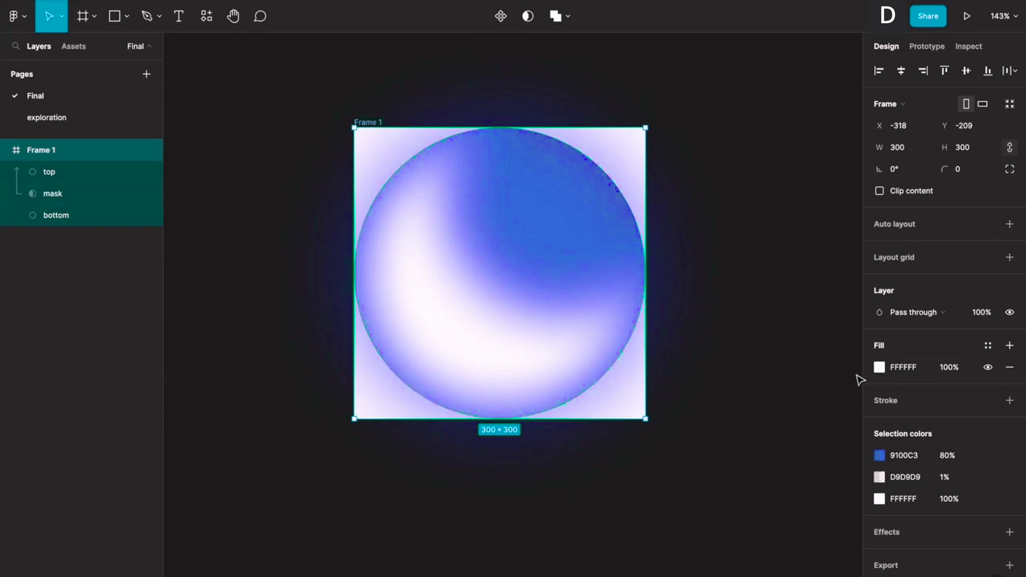
pyautogui.click(1009, 367)
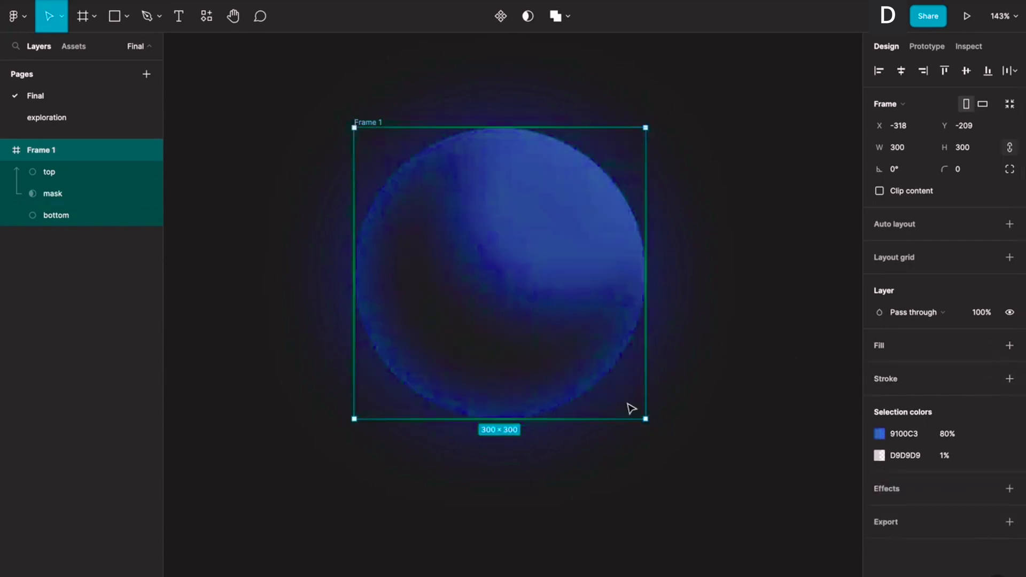
pyautogui.click(801, 354)
# - Move the top circle up and to the right within Frame 1 to about X 125, Y -62, and deselect it
pyautogui.scroll(5, 609, 325)
pyautogui.scroll(2, 609, 325)
pyautogui.hscroll(-2, 609, 325)
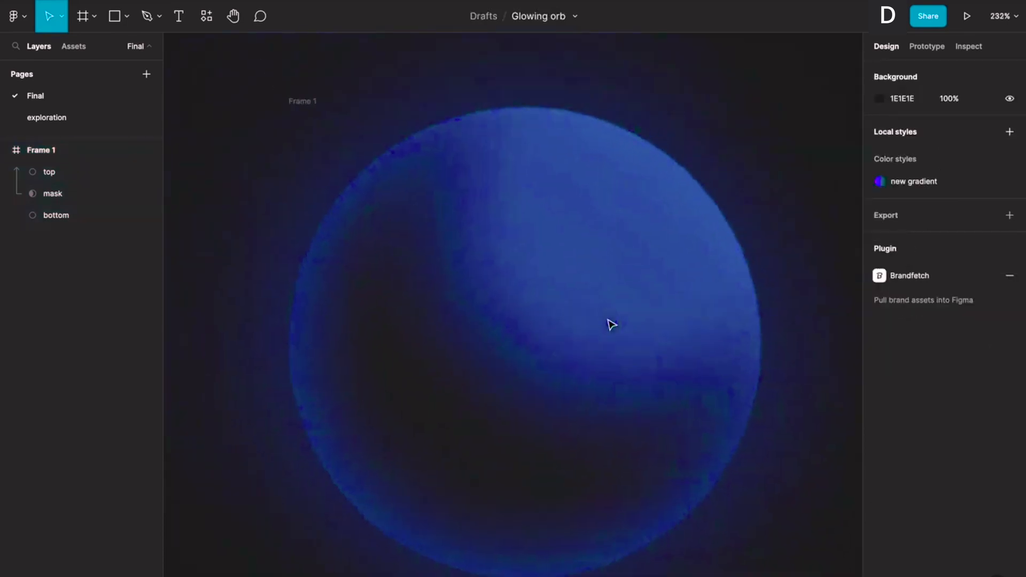
pyautogui.scroll(-5, 568, 287)
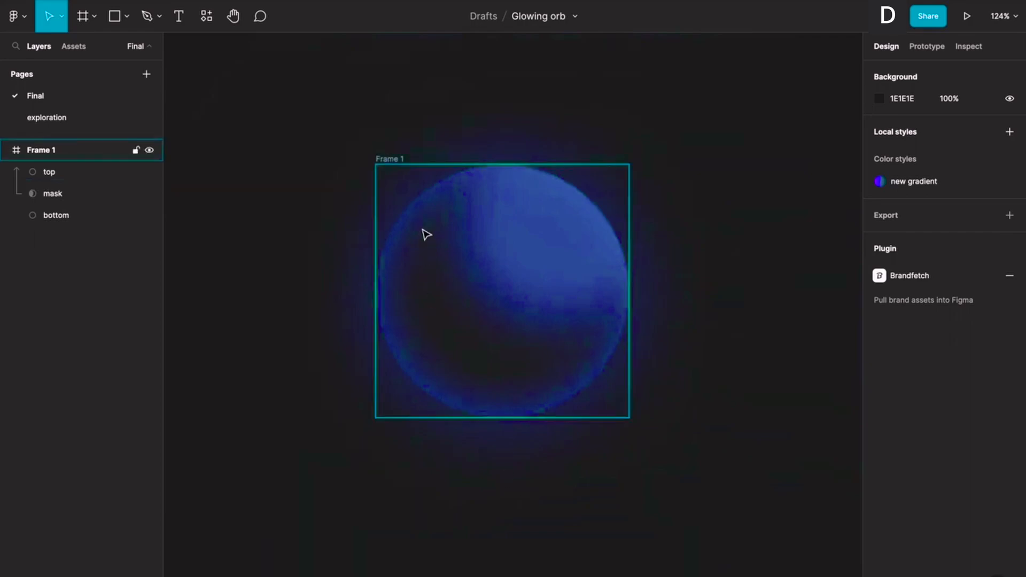
pyautogui.click(398, 158)
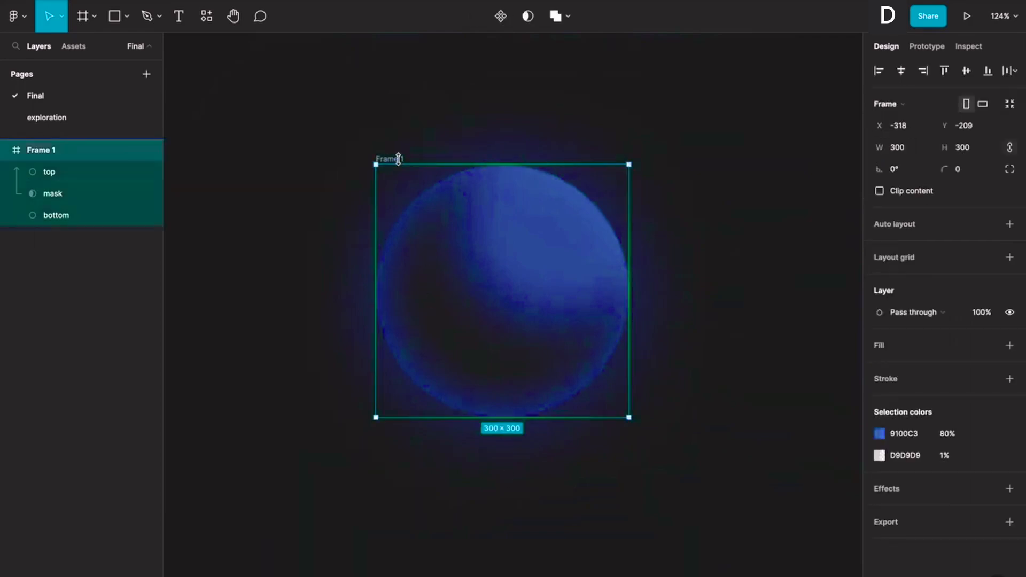
pyautogui.click(549, 277)
pyautogui.moveTo(569, 265); pyautogui.dragTo(572, 261)
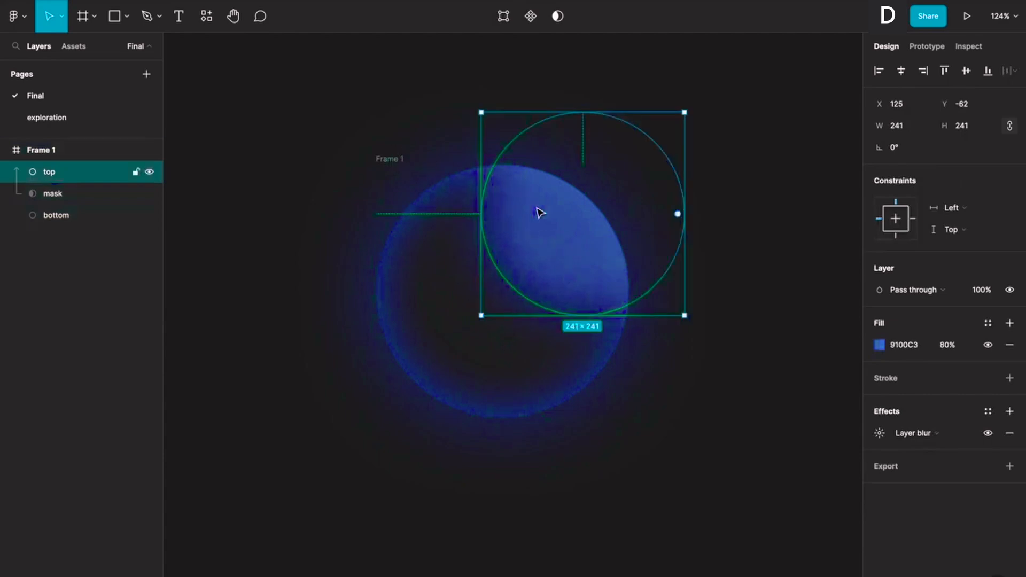
pyautogui.click(248, 236)
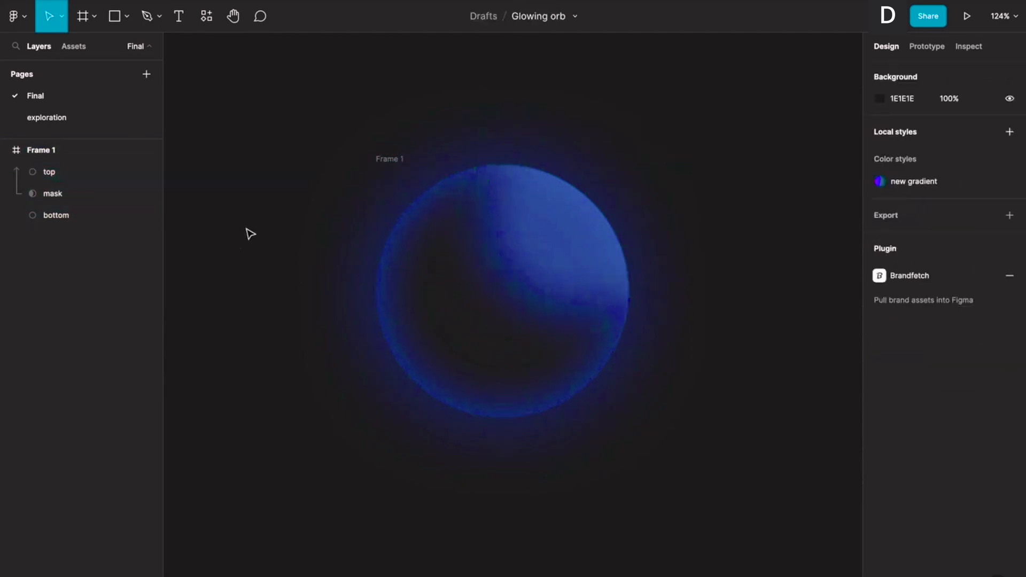
# - Duplicate Frame 1 and place the copy to its right at about X 308, Y -209
pyautogui.click(379, 154)
pyautogui.scroll(-5, 395, 158)
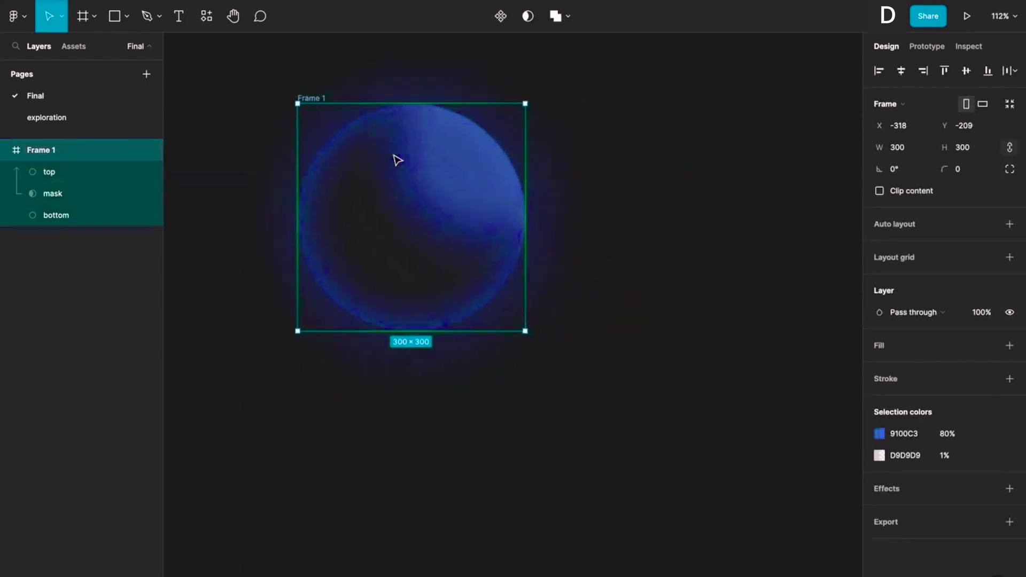
pyautogui.moveTo(386, 181); pyautogui.dragTo(664, 184)
pyautogui.scroll(2, 664, 184)
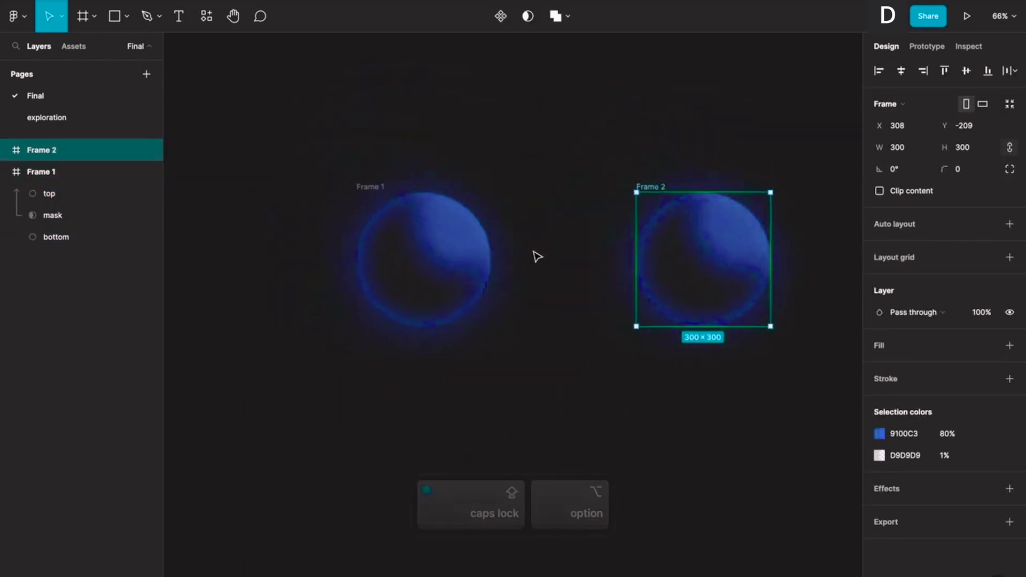
pyautogui.scroll(3, 534, 256)
pyautogui.scroll(3, 529, 224)
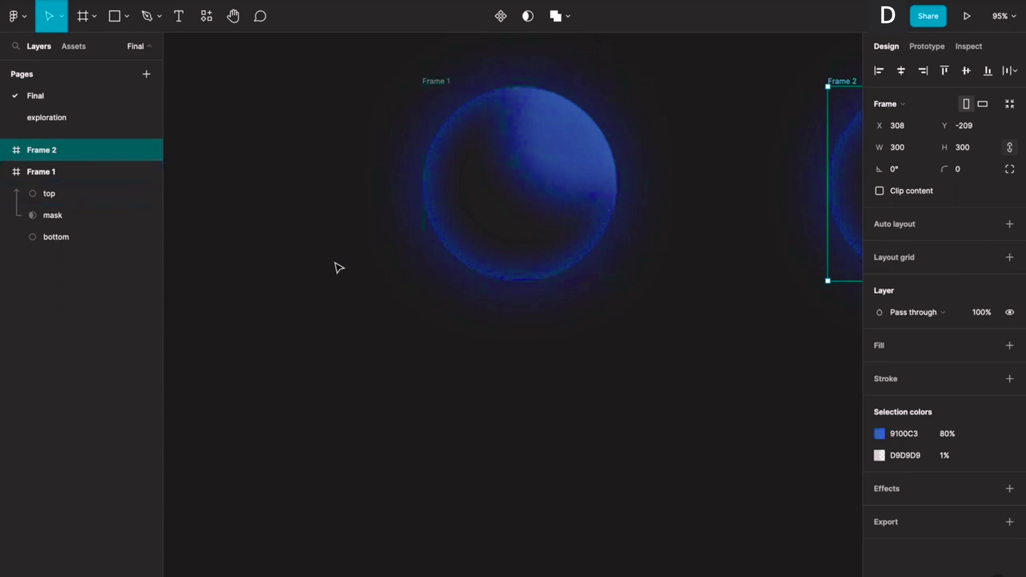
pyautogui.click(88, 238)
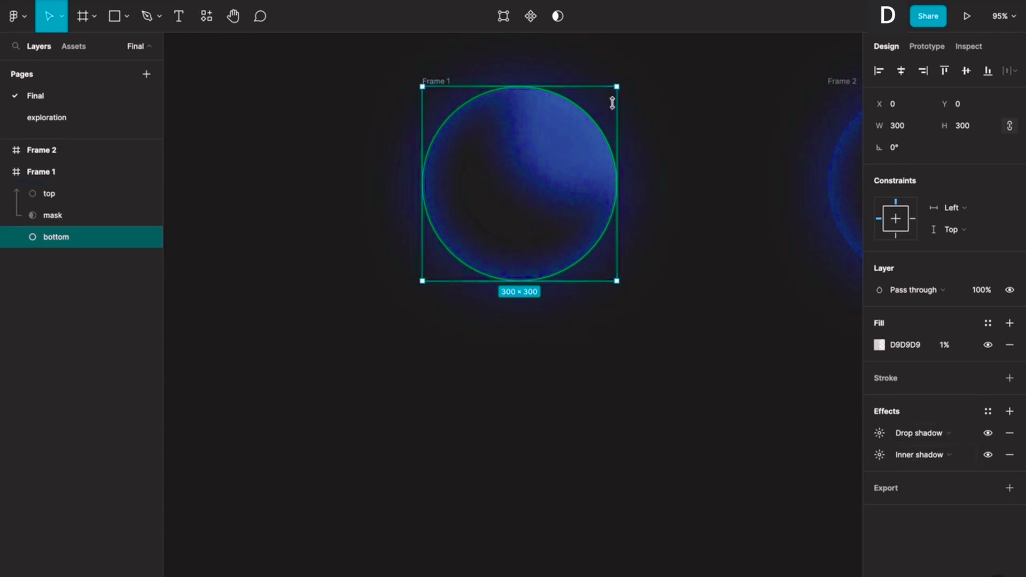
pyautogui.click(633, 365)
pyautogui.hotkey('shift', '1')
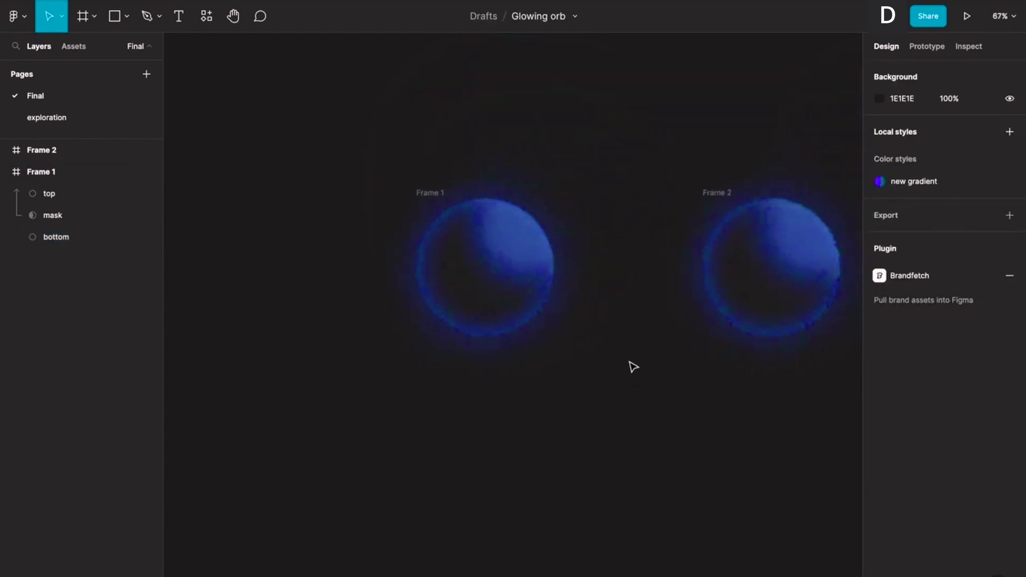
# - Recolour the fill of Frame 2's top circle to 3F00C3 at 100% opacity
pyautogui.click(637, 171)
pyautogui.hotkey('shift', '2')
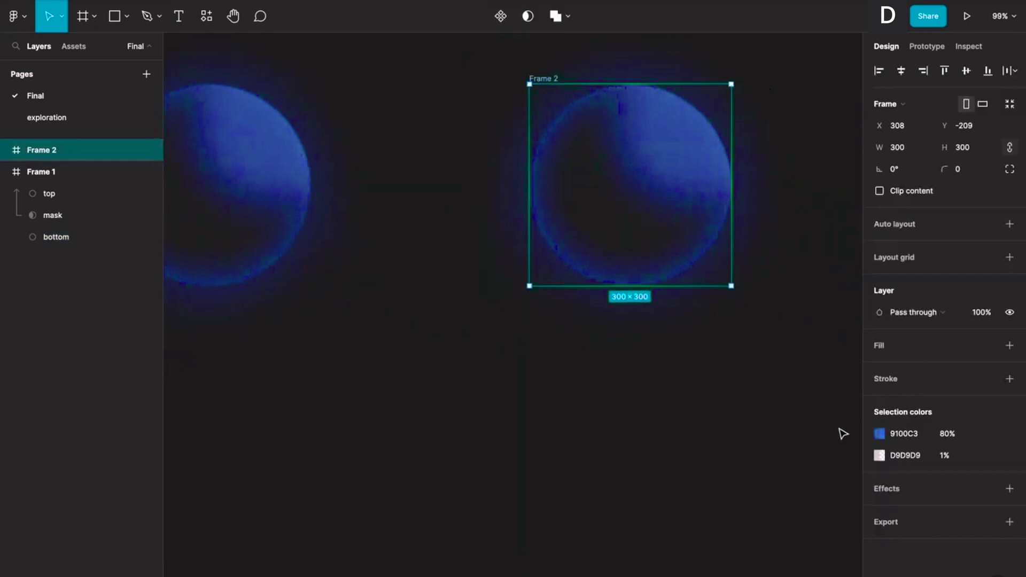
pyautogui.click(688, 174)
pyautogui.click(879, 344)
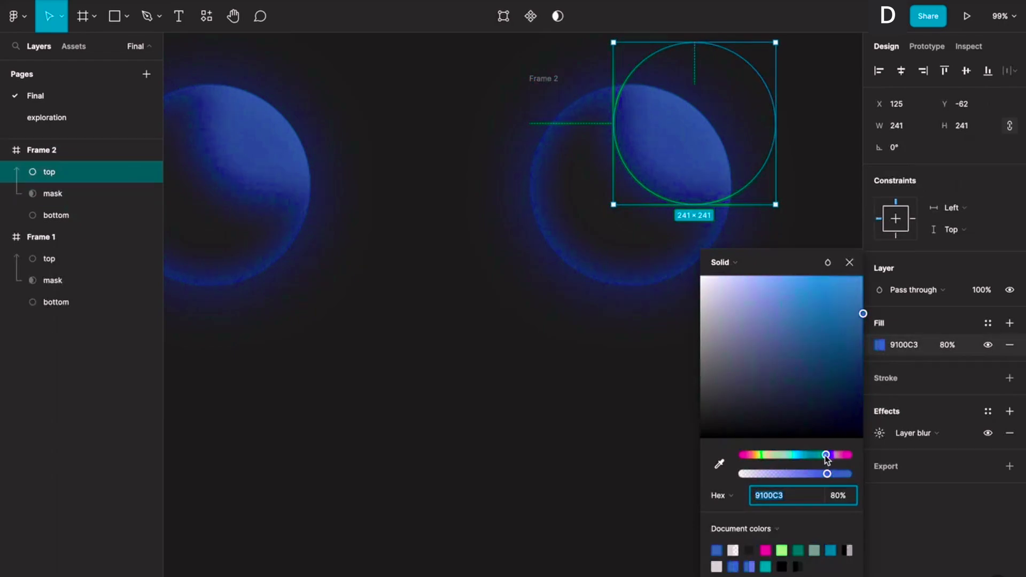
pyautogui.moveTo(826, 456); pyautogui.dragTo(819, 456)
pyautogui.click(798, 550)
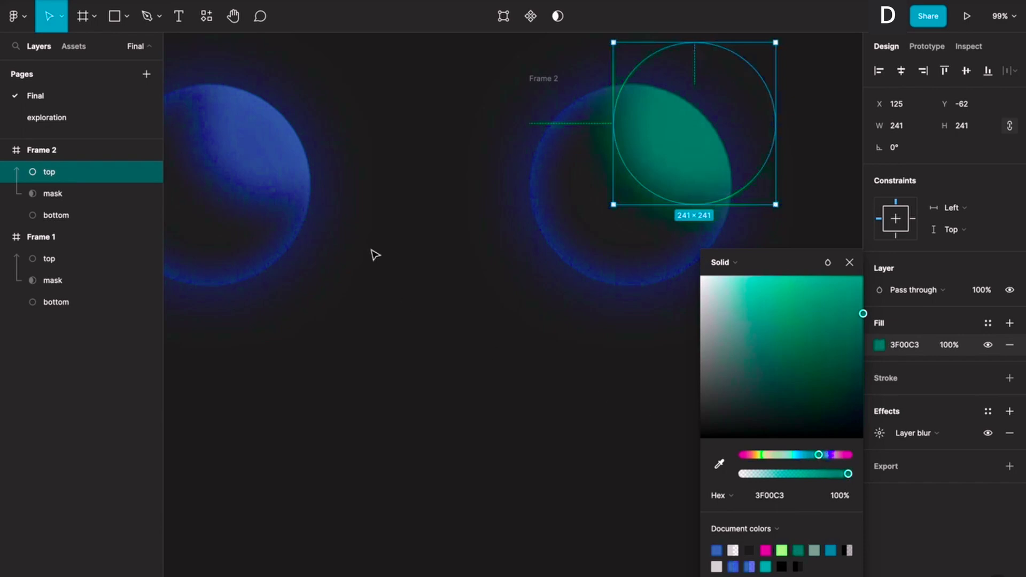
pyautogui.hscroll(-2, 374, 254)
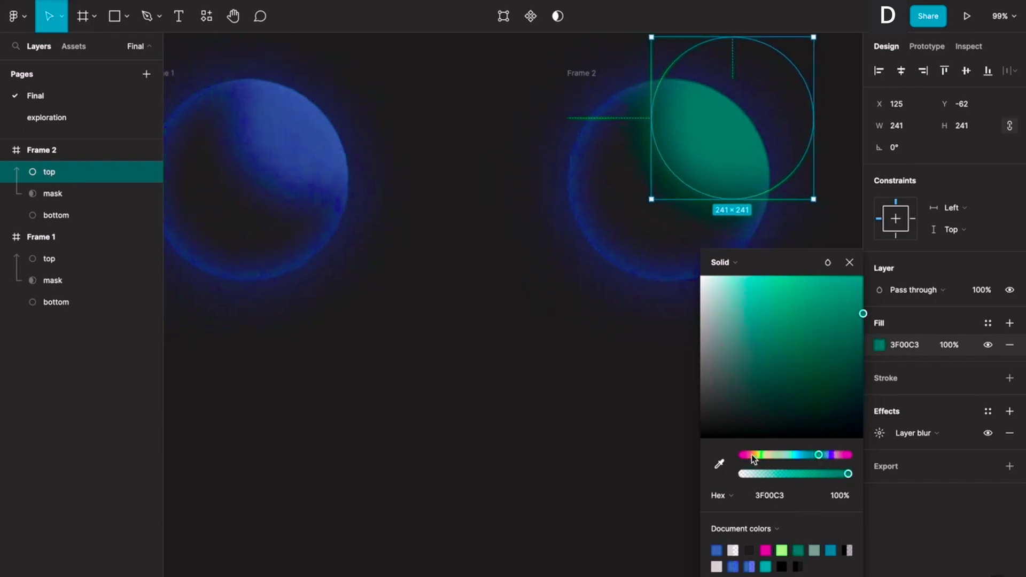
pyautogui.scroll(-3, 566, 393)
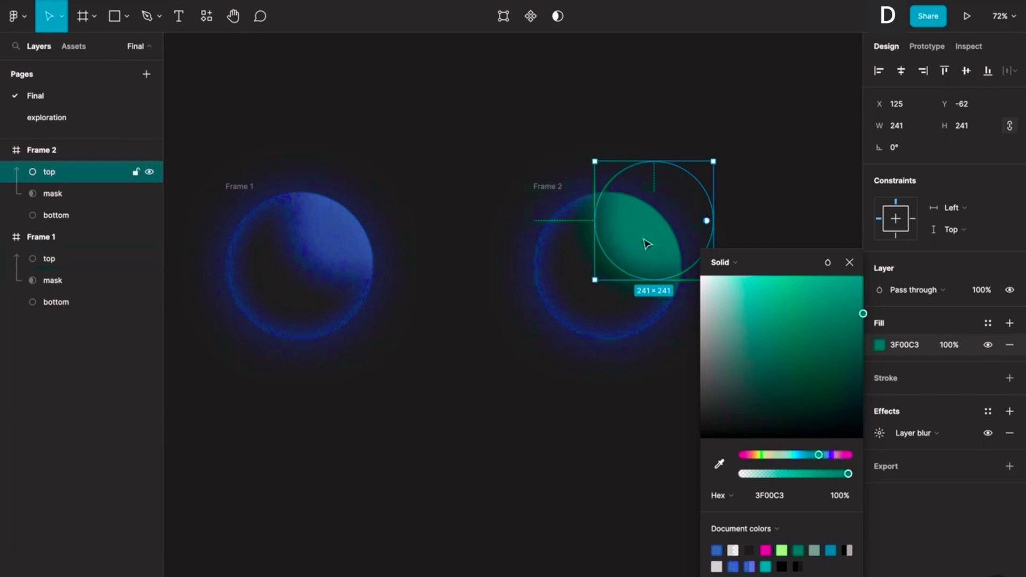
# - Set the drop shadow of Frame 2's bottom circle to colour 3F00C3 at 60% opacity
pyautogui.scroll(5, 646, 245)
pyautogui.click(508, 168)
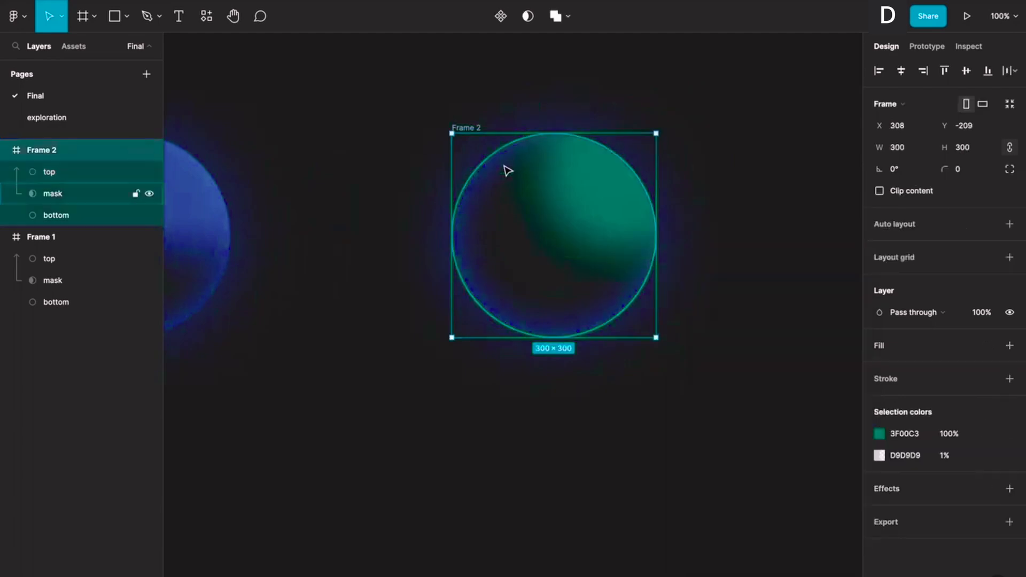
pyautogui.click(79, 199)
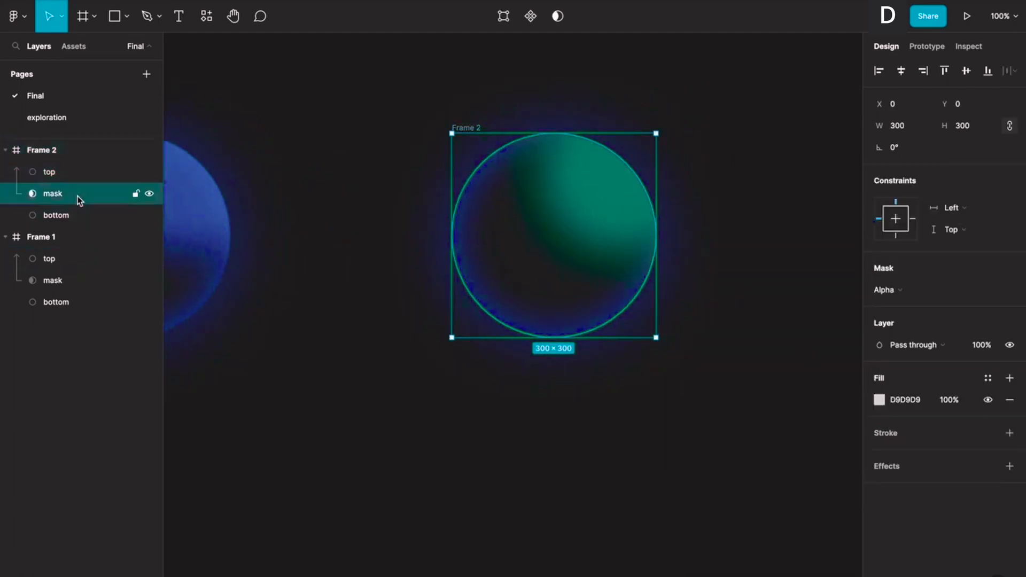
pyautogui.click(100, 225)
pyautogui.click(880, 433)
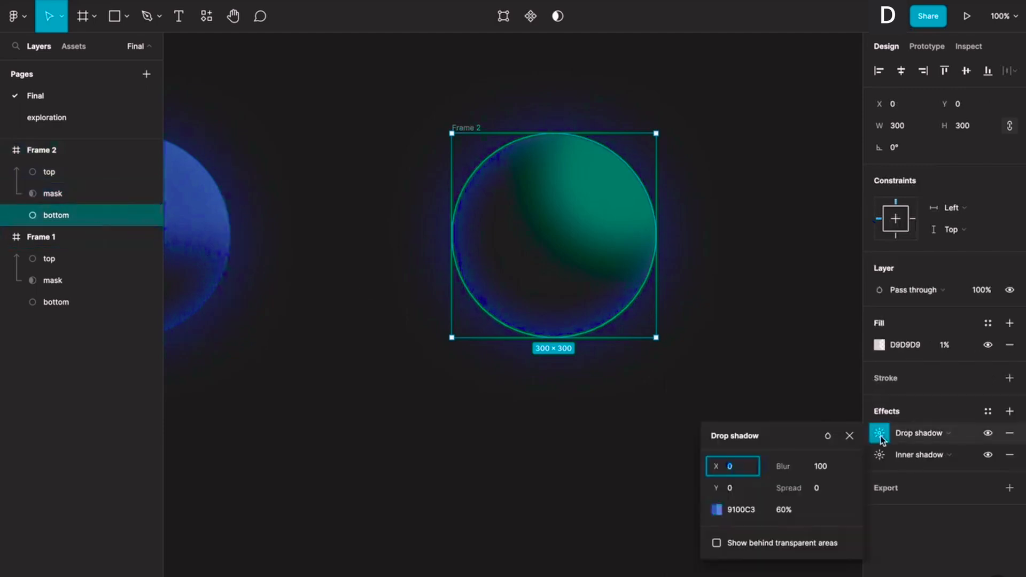
pyautogui.click(717, 509)
pyautogui.click(602, 564)
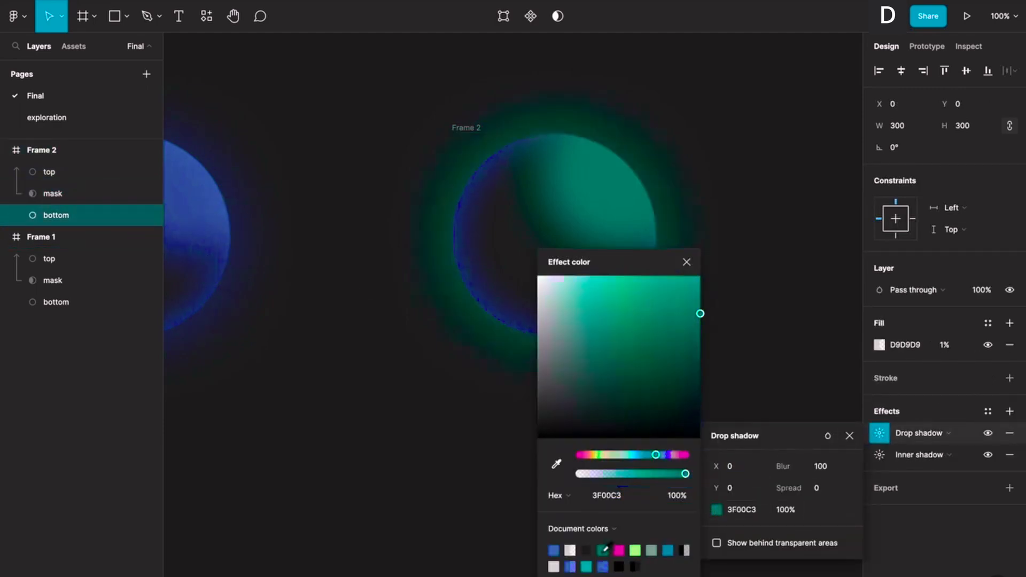
pyautogui.click(790, 511)
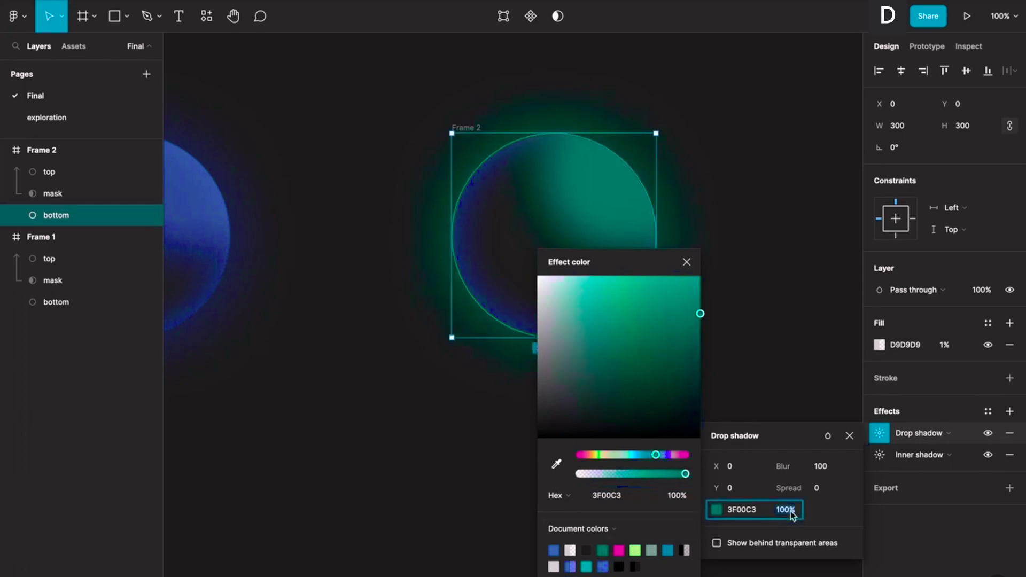
pyautogui.write('60')
pyautogui.press('Return')
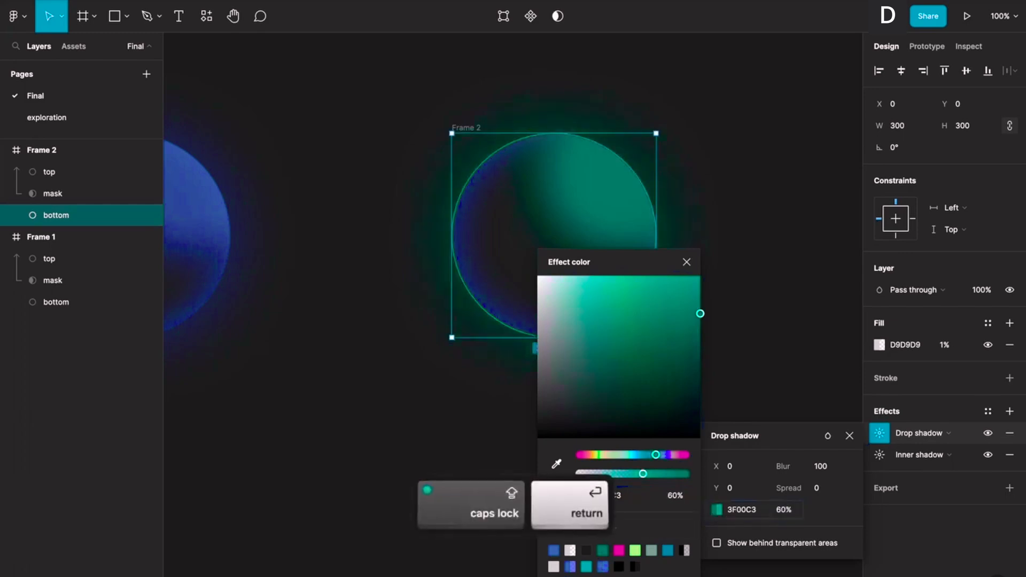
# - Recolour the inner shadow of Frame 2's bottom circle to 3F00C3 at 100% and deselect the circle
pyautogui.click(879, 455)
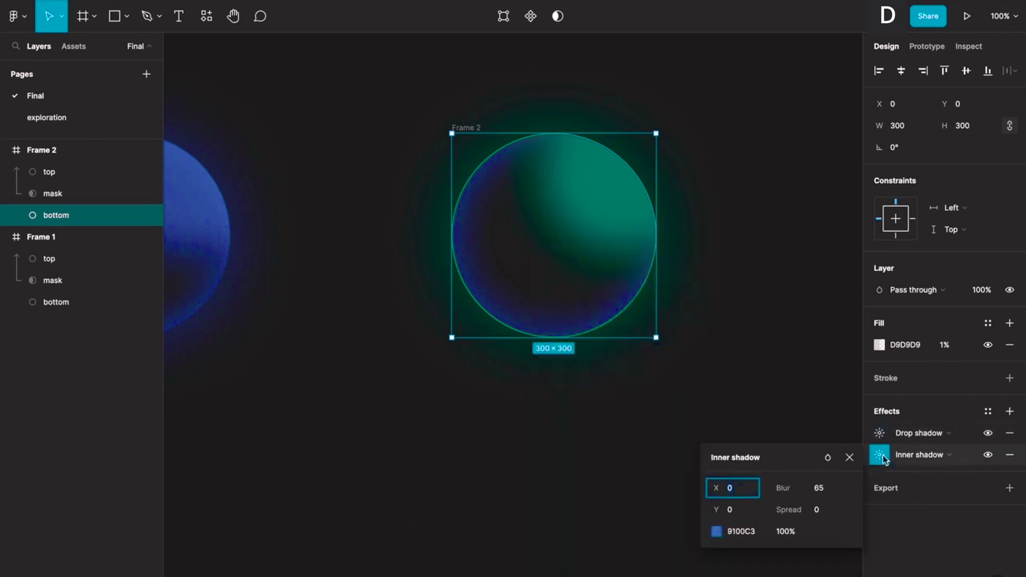
pyautogui.click(716, 531)
pyautogui.click(602, 551)
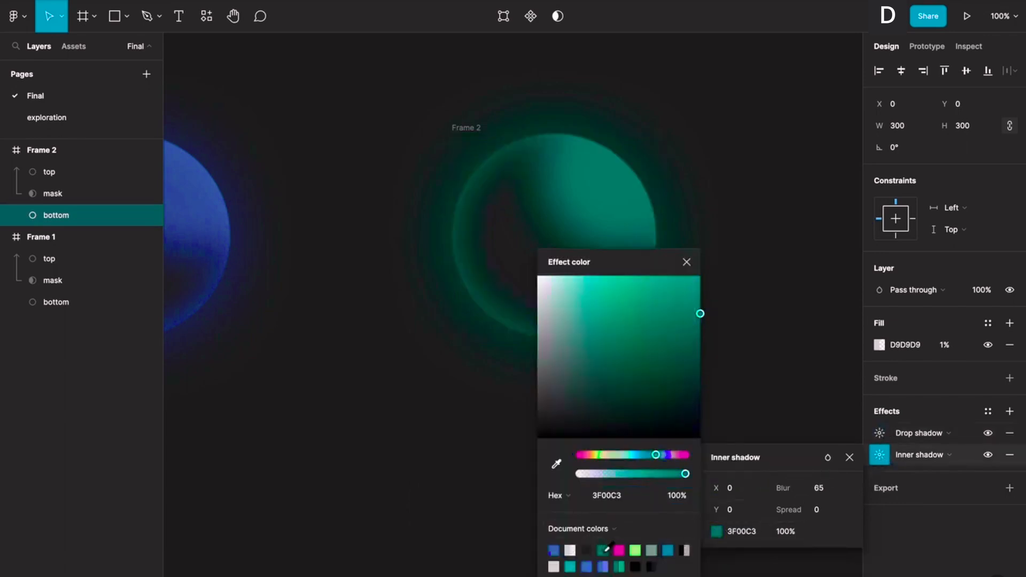
pyautogui.click(469, 461)
pyautogui.hotkey('shift', '1')
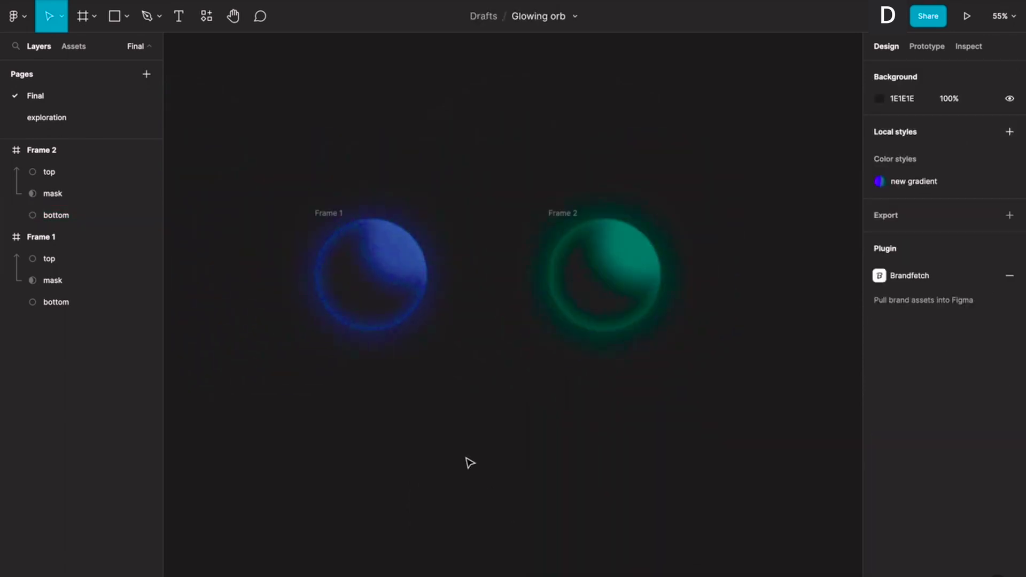
# - Move Frame 2's top circle down and slightly right to about X 150, Y 14, and deselect it
pyautogui.click(629, 263)
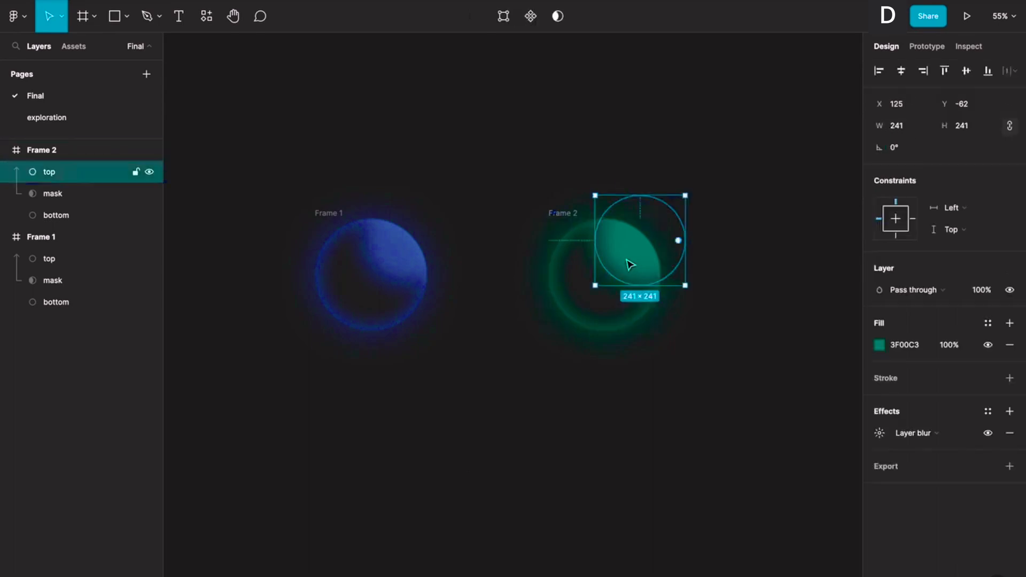
pyautogui.scroll(3, 628, 262)
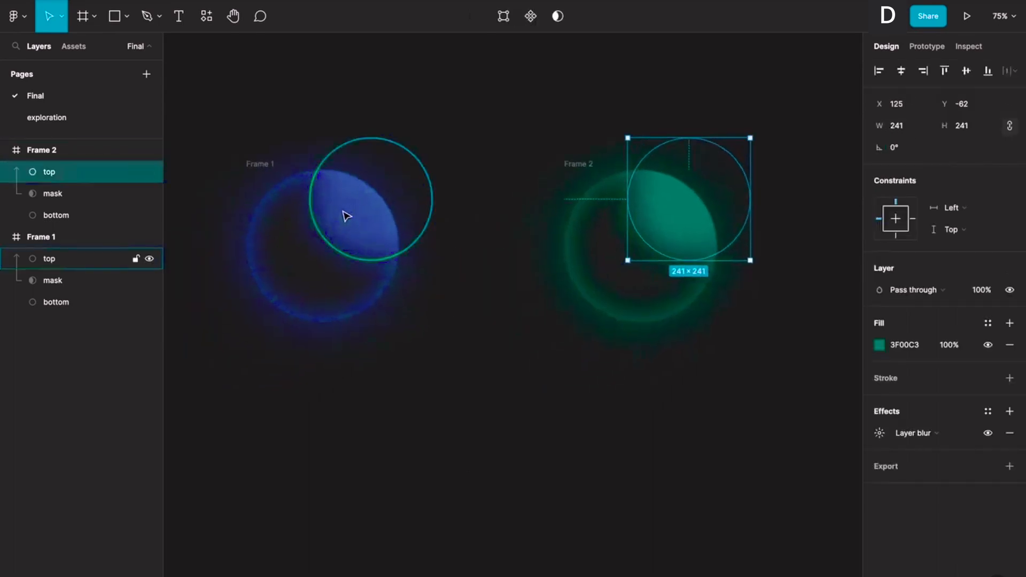
pyautogui.moveTo(671, 216); pyautogui.dragTo(684, 250)
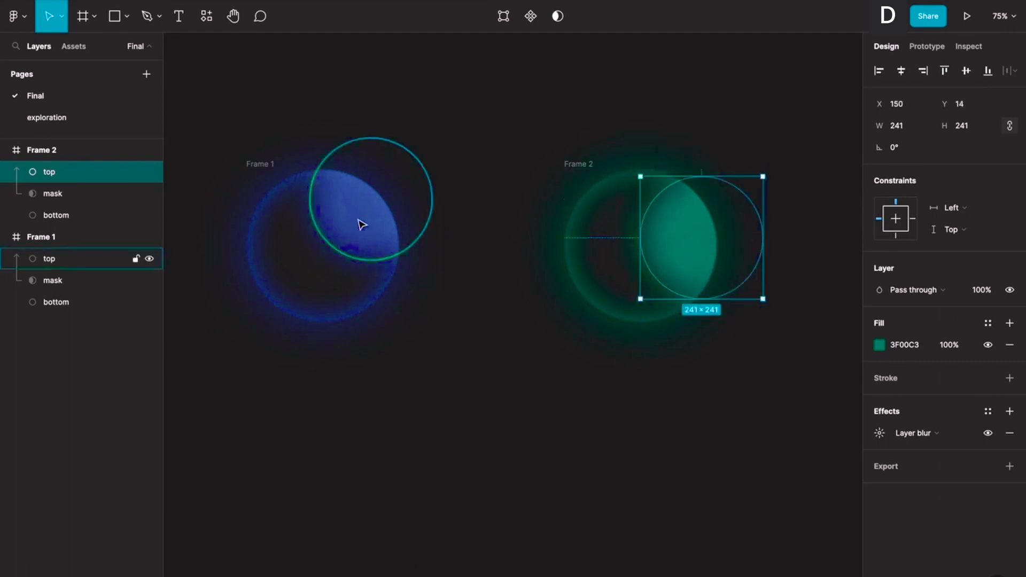
pyautogui.click(679, 395)
pyautogui.scroll(-3, 679, 395)
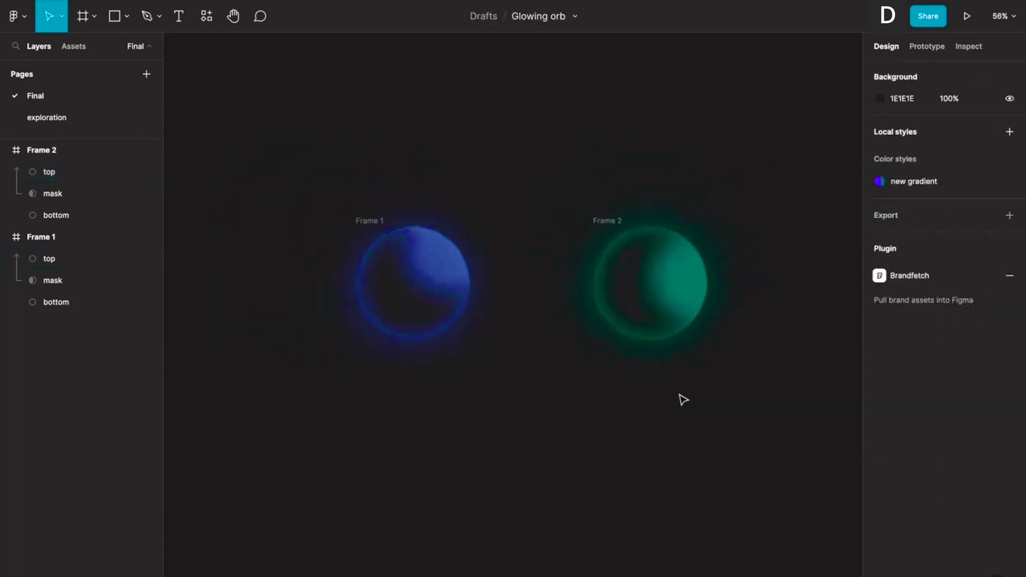
pyautogui.scroll(-1, 679, 395)
pyautogui.hscroll(1, 679, 395)
# - Try the fill colour 004EC3 on Frame 2's top circle, undo it and deselect the circle
pyautogui.click(567, 183)
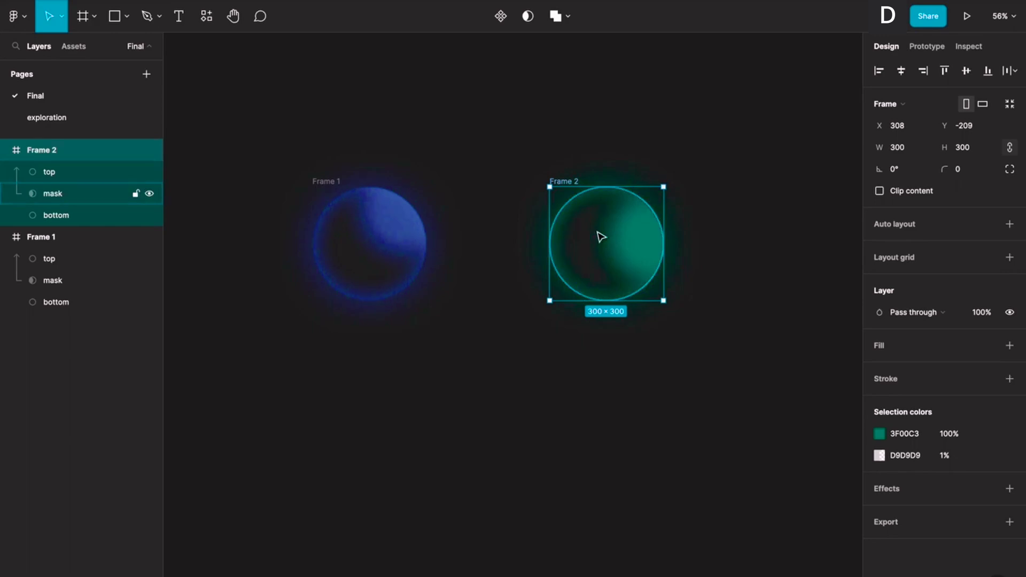
pyautogui.click(615, 242)
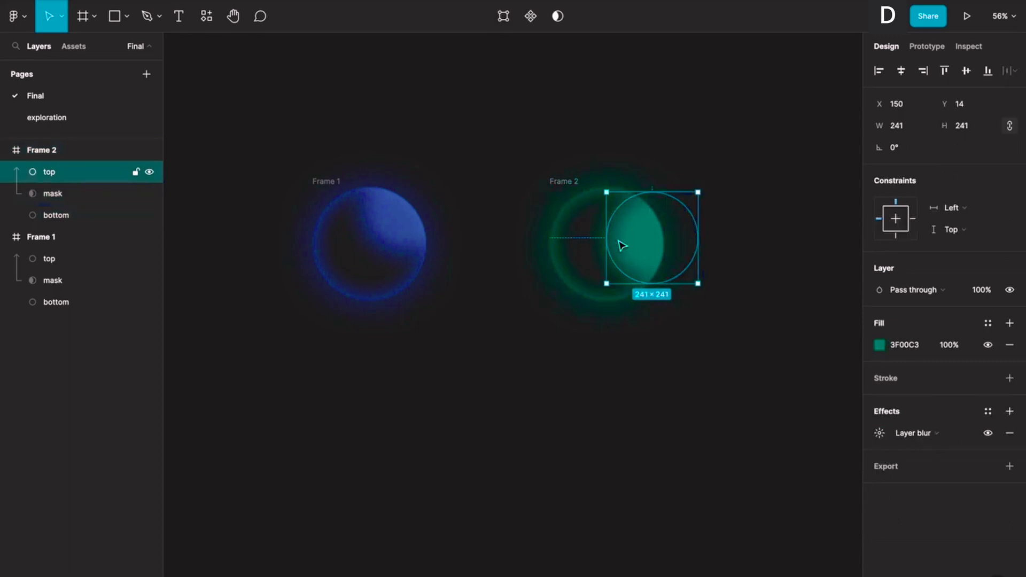
pyautogui.click(879, 345)
pyautogui.moveTo(821, 456); pyautogui.dragTo(807, 457)
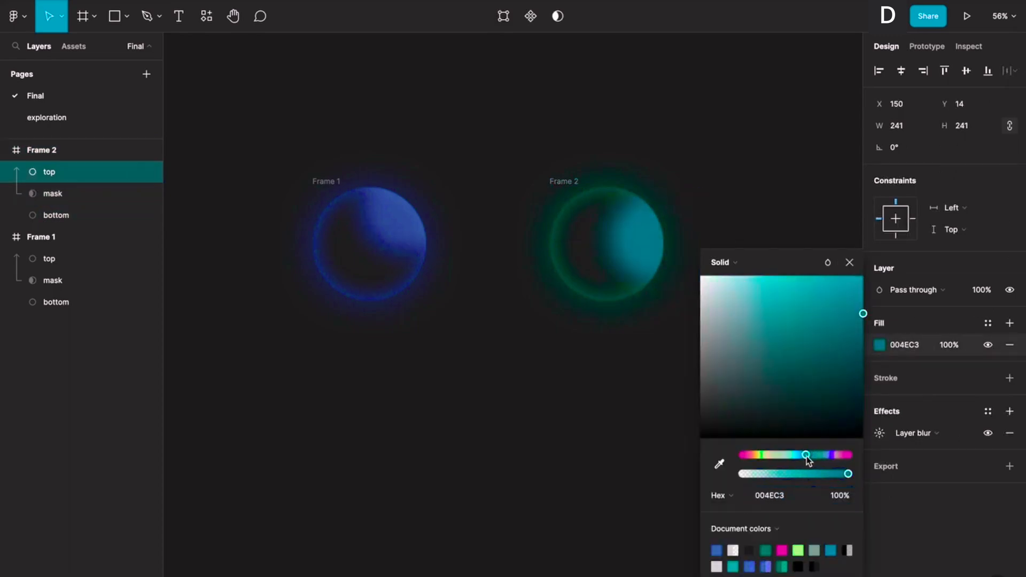
pyautogui.press('super+z')
pyautogui.click(683, 443)
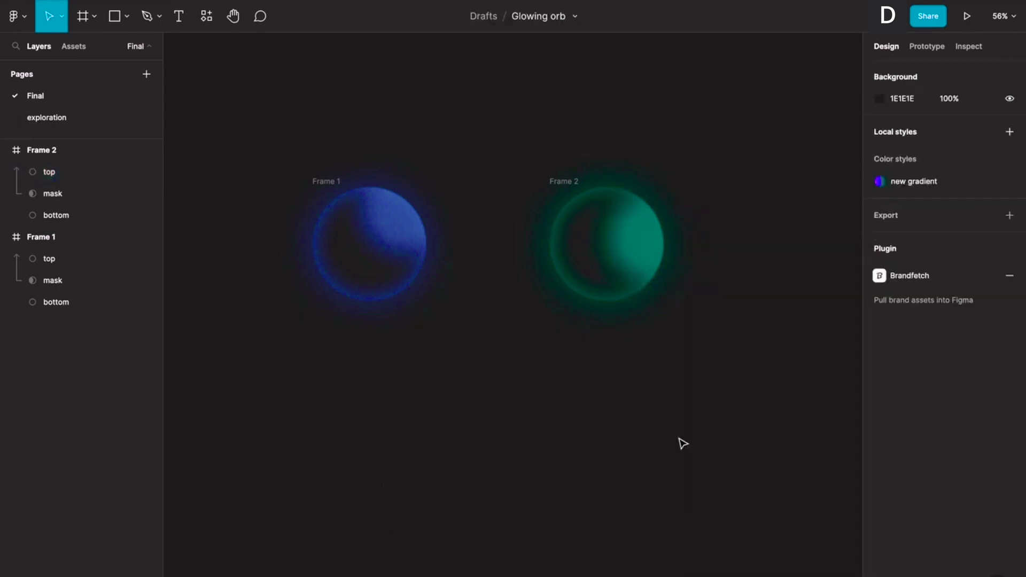
# - Examine the six orb frames numbered 1 to 6, comparing their colours and highlight positions
pyautogui.press('-')
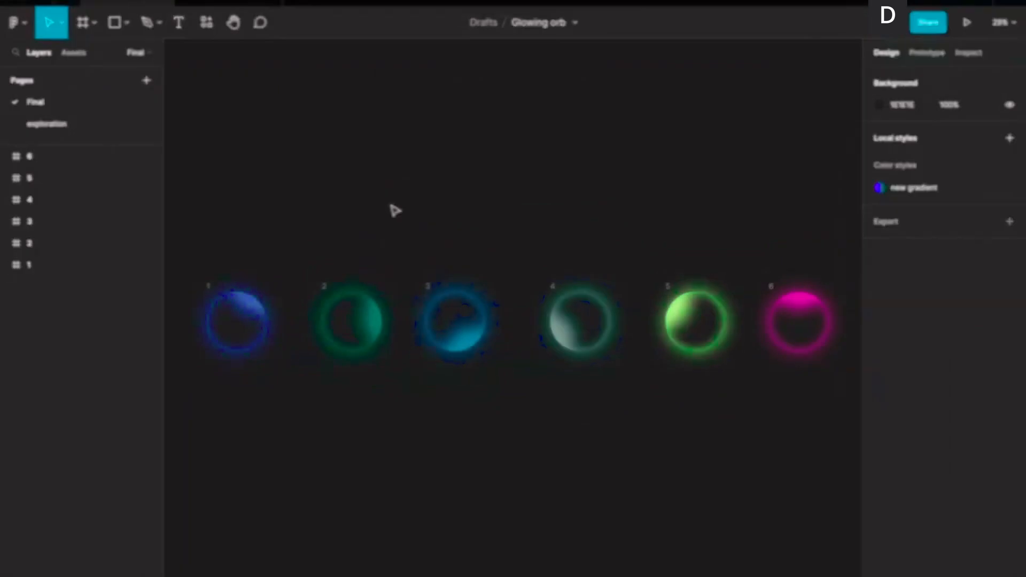
pyautogui.scroll(5, 396, 211)
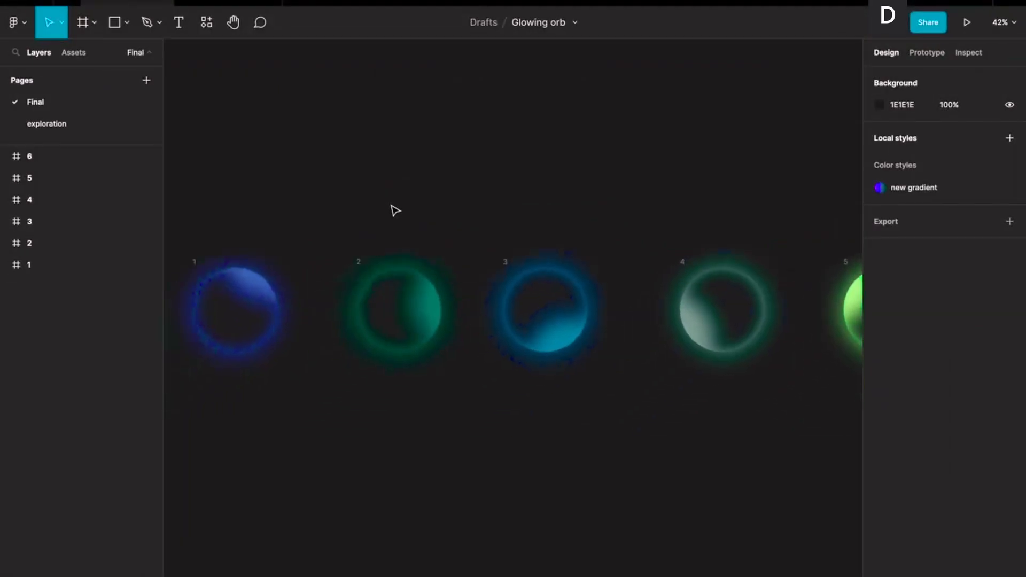
pyautogui.click(295, 201)
pyautogui.hscroll(3, 294, 206)
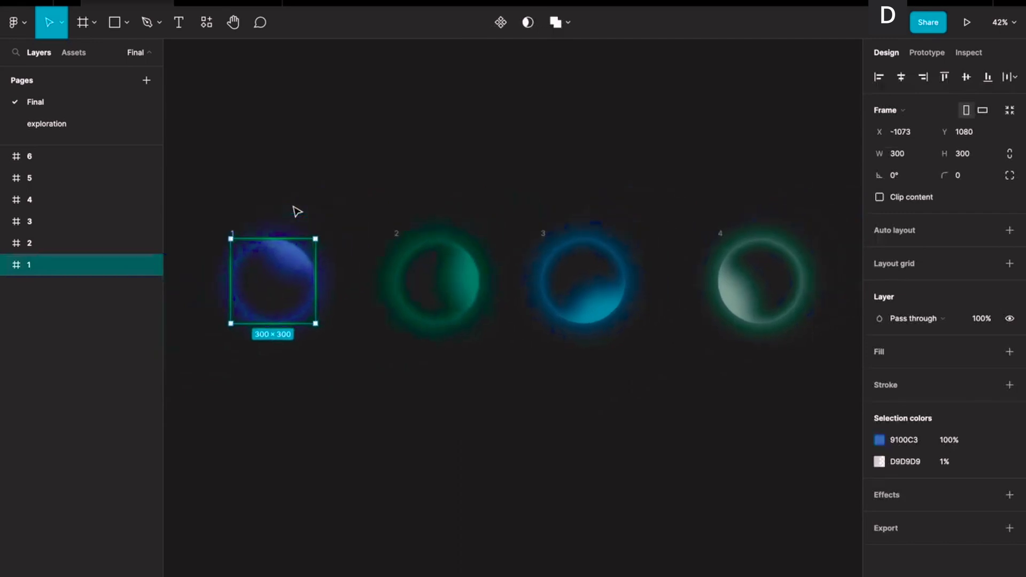
pyautogui.click(402, 241)
pyautogui.hscroll(2, 402, 235)
pyautogui.scroll(-1, 402, 235)
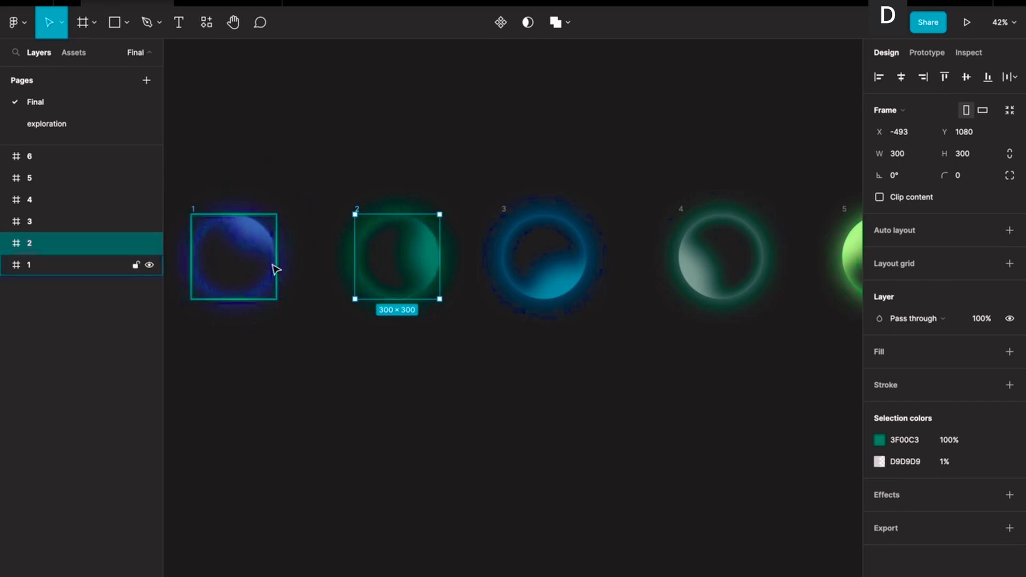
pyautogui.scroll(-3, 288, 262)
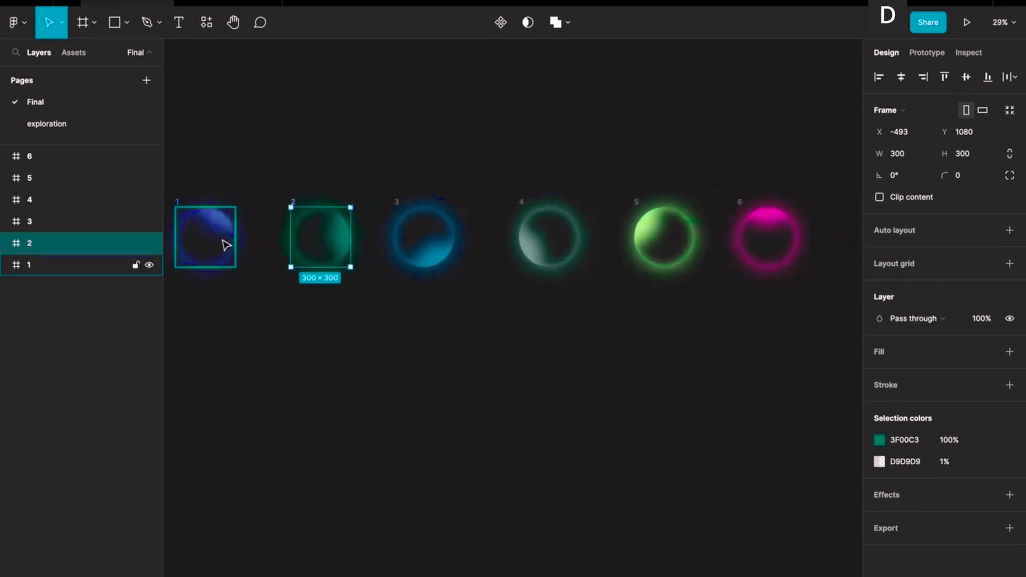
pyautogui.scroll(-2, 500, 259)
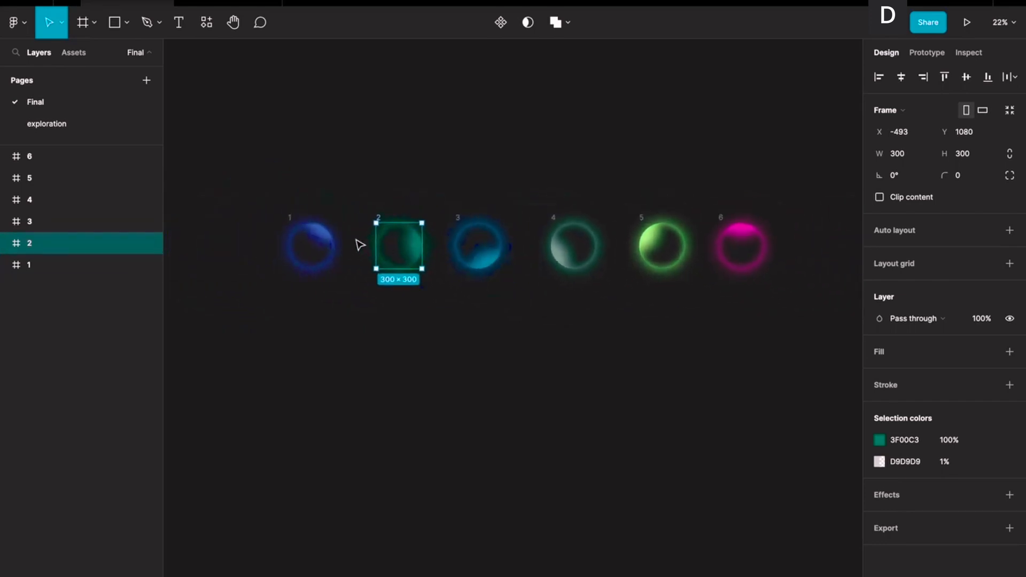
pyautogui.click(630, 353)
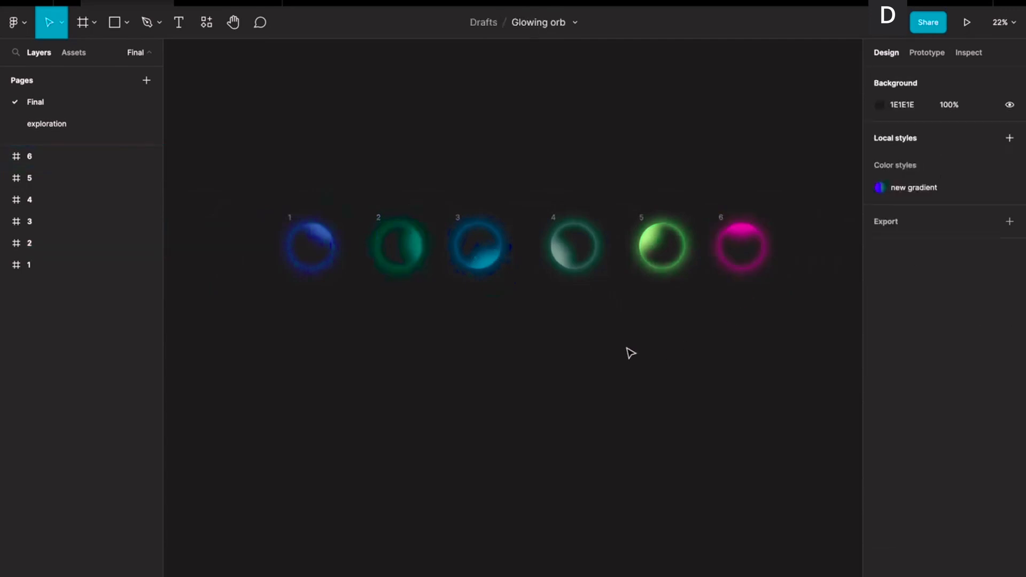
pyautogui.scroll(1, 357, 206)
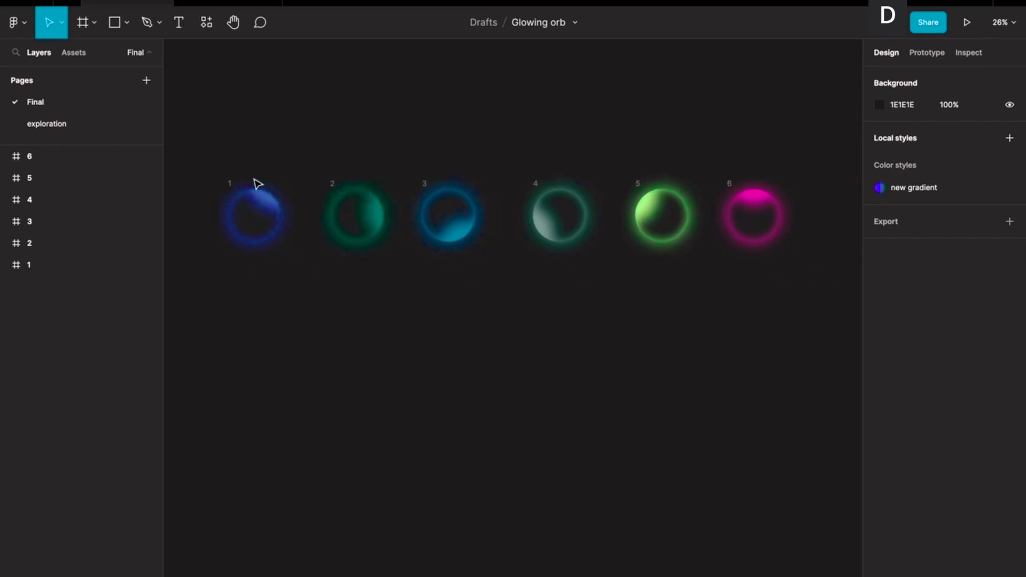
# - Add a prototype connection from frame 1 to frame 2
pyautogui.click(232, 183)
pyautogui.click(928, 53)
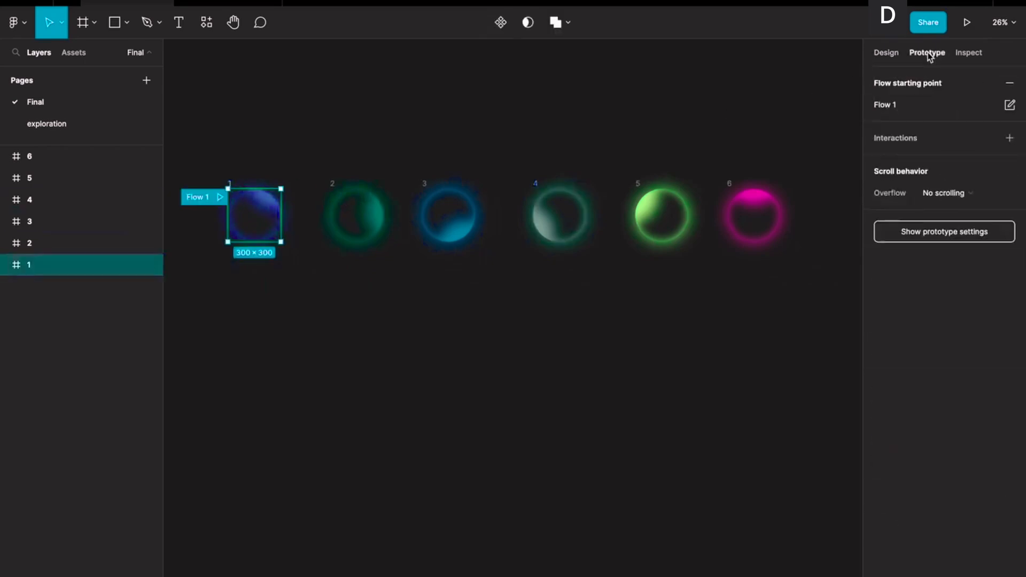
pyautogui.scroll(1, 288, 229)
pyautogui.hscroll(-1, 289, 229)
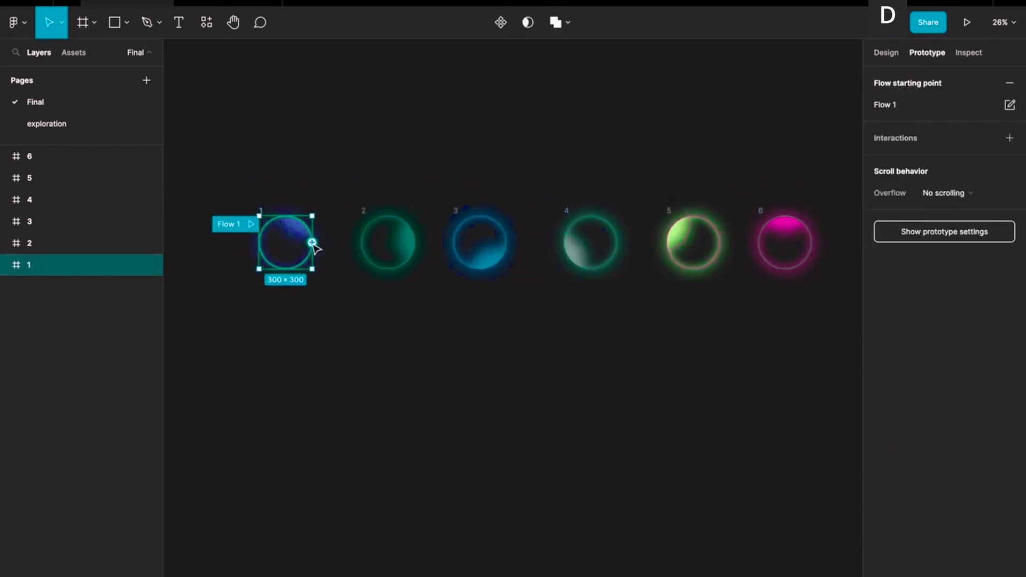
pyautogui.moveTo(312, 243); pyautogui.dragTo(385, 245)
# - Trigger the frame 1 to frame 2 interaction after a delay of 1 ms
pyautogui.click(776, 190)
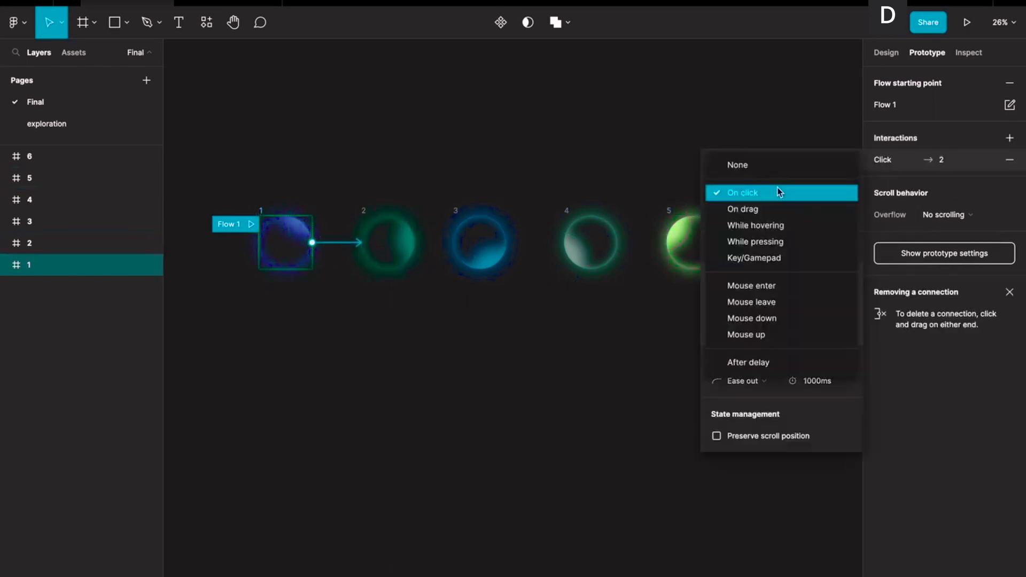
pyautogui.click(755, 358)
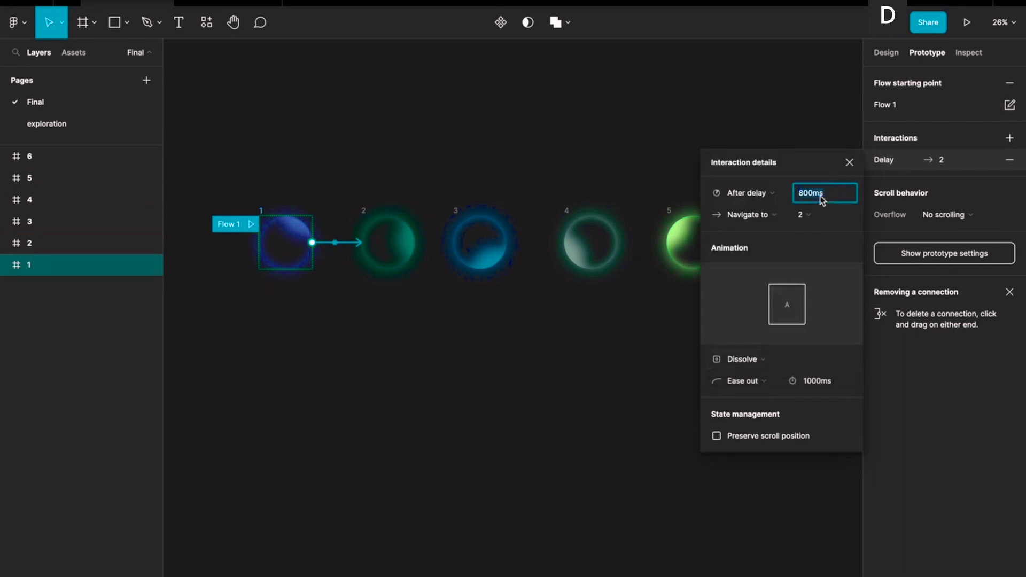
pyautogui.write('1')
pyautogui.press('Return')
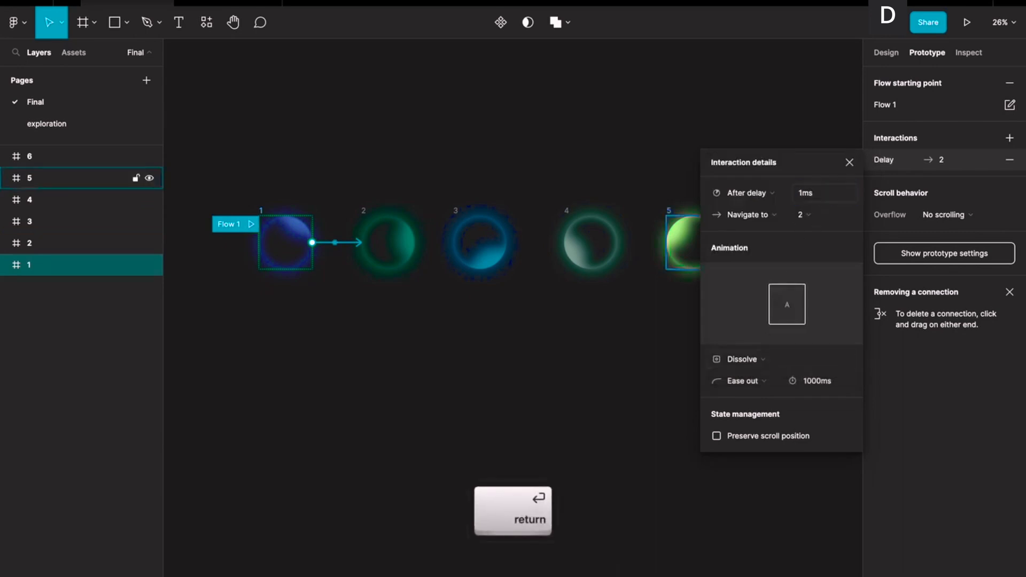
# - Set the frame 1 to frame 2 transition to Smart animate with Linear easing
pyautogui.click(762, 363)
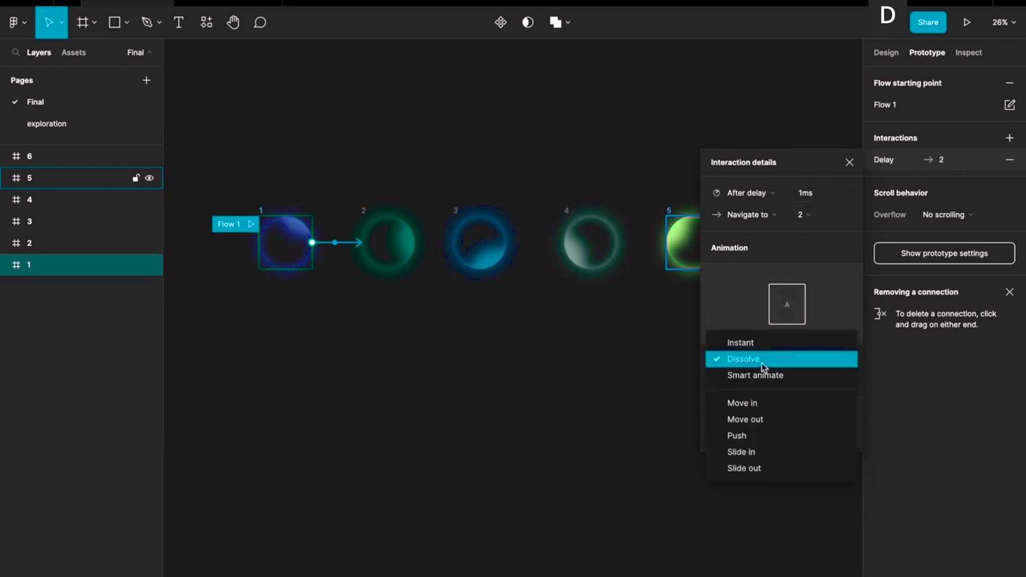
pyautogui.click(761, 380)
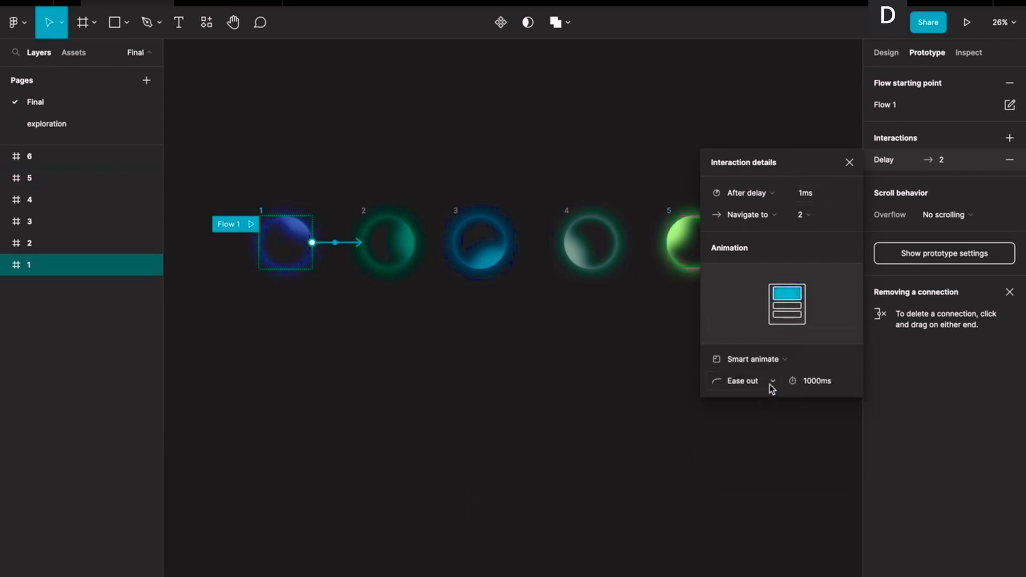
pyautogui.click(770, 384)
pyautogui.click(754, 341)
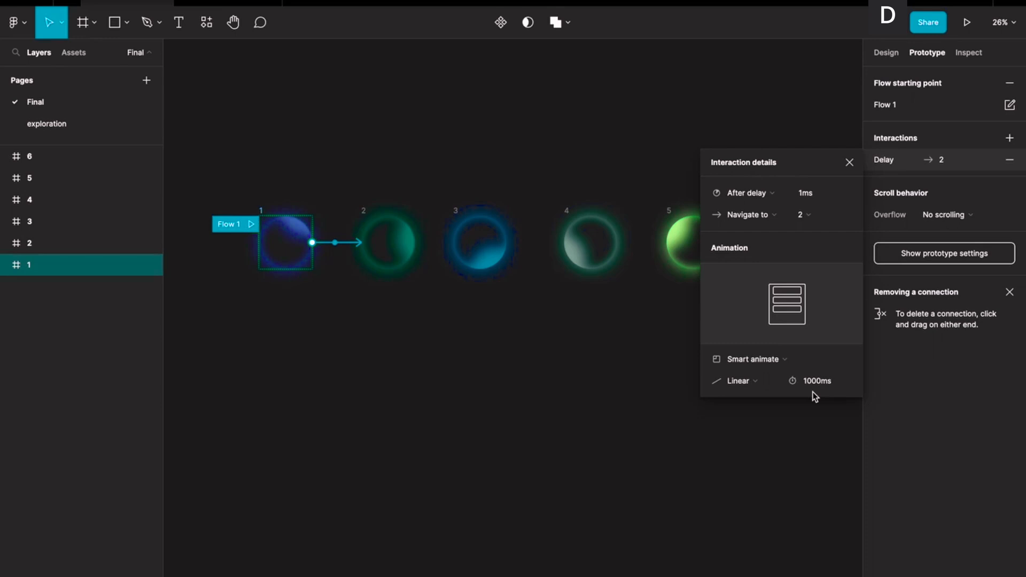
pyautogui.click(508, 336)
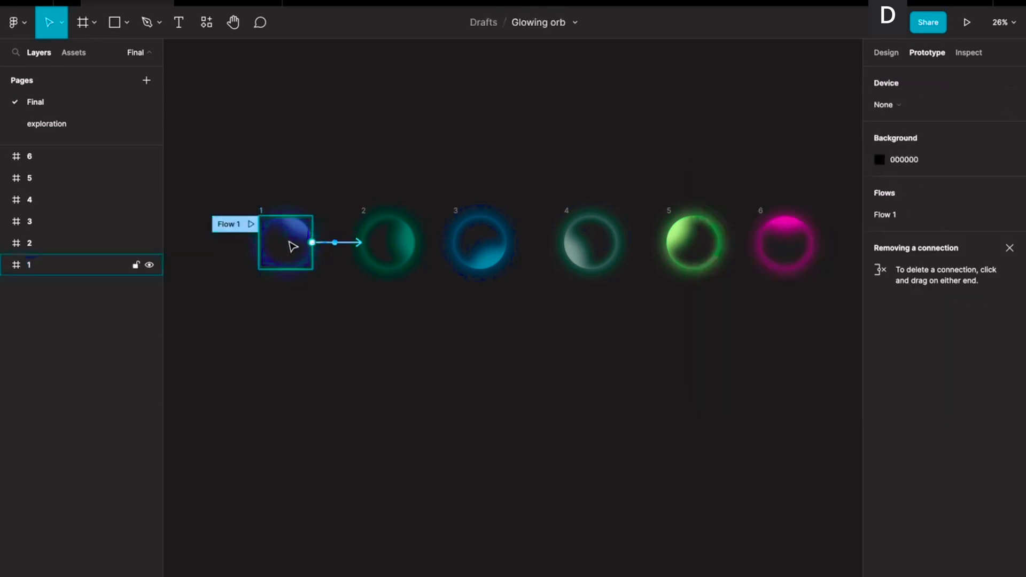
# - Connect frame 2 to frame 3 and set the interaction's trigger to After delay
pyautogui.click(393, 235)
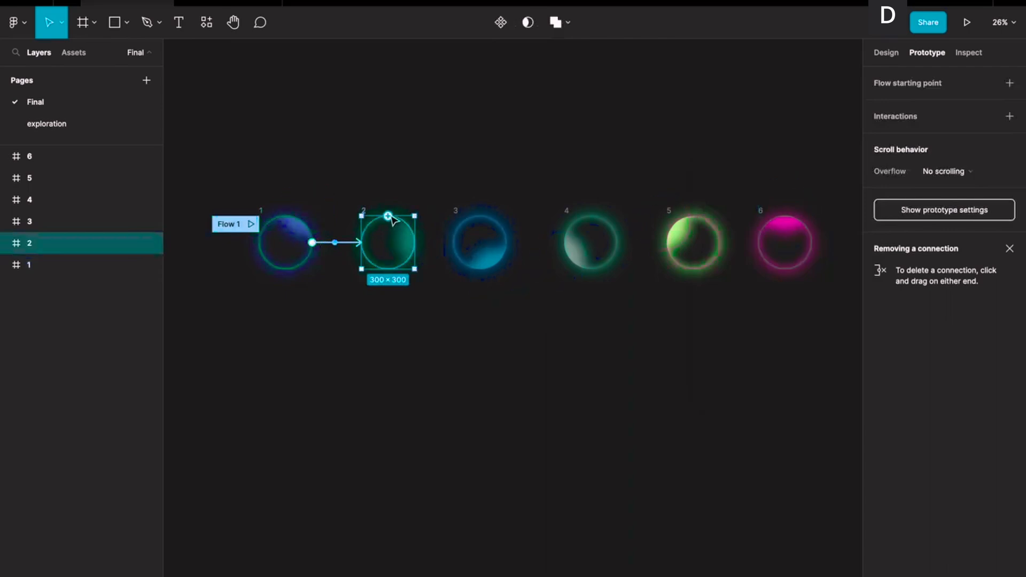
pyautogui.moveTo(426, 241); pyautogui.dragTo(476, 244)
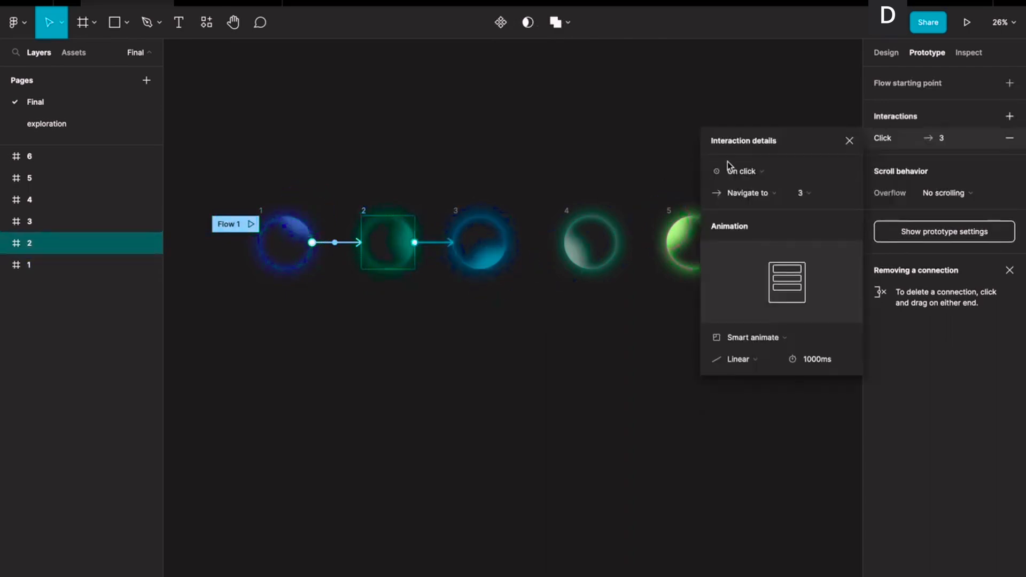
pyautogui.click(757, 177)
pyautogui.click(761, 339)
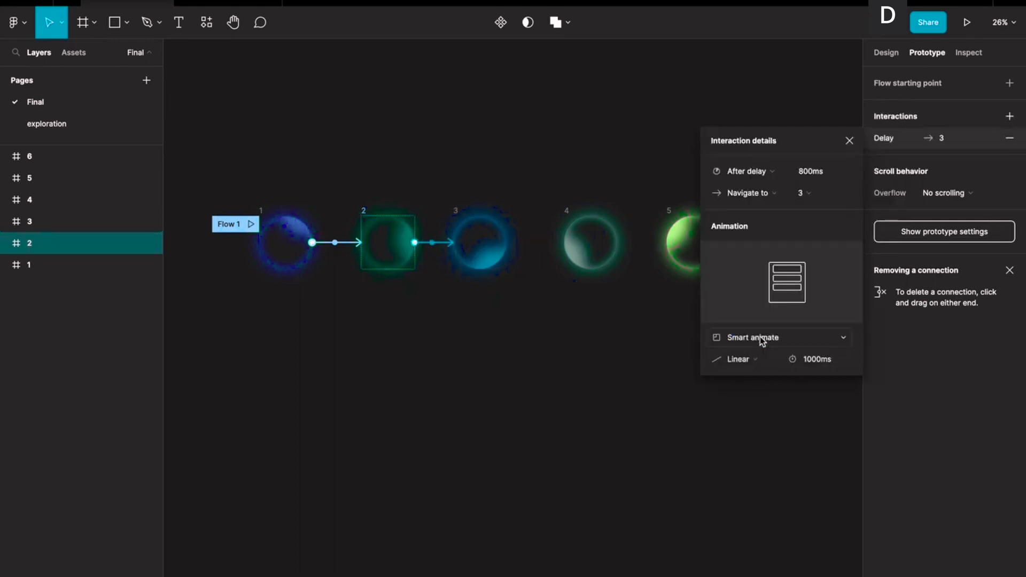
pyautogui.click(687, 337)
# - Link frames 3 to 4, 4 to 5 and 5 to 6 in sequence with After delay triggers
pyautogui.scroll(-2, 380, 245)
pyautogui.click(444, 219)
pyautogui.moveTo(476, 244)
pyautogui.mouseDown()
pyautogui.moveTo(537, 243)
pyautogui.moveTo(626, 290)
pyautogui.mouseUp()
pyautogui.click(525, 218)
pyautogui.click(756, 172)
pyautogui.click(757, 340)
pyautogui.click(551, 267)
pyautogui.click(762, 173)
pyautogui.click(759, 341)
pyautogui.click(687, 413)
pyautogui.hscroll(-1, 686, 413)
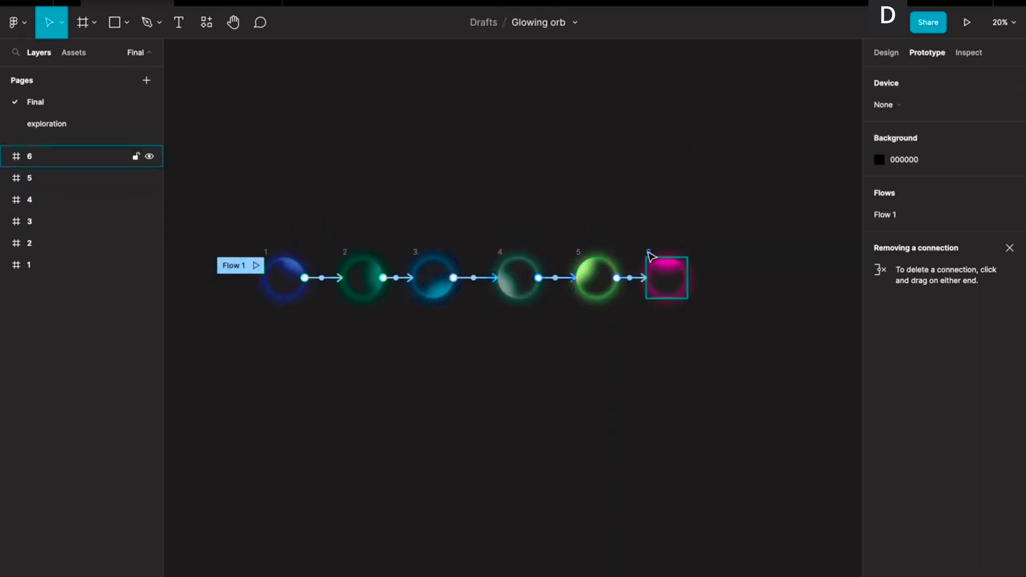
# - Connect frame 6 back to frame 1, triggered after a delay of 1 ms
pyautogui.click(680, 260)
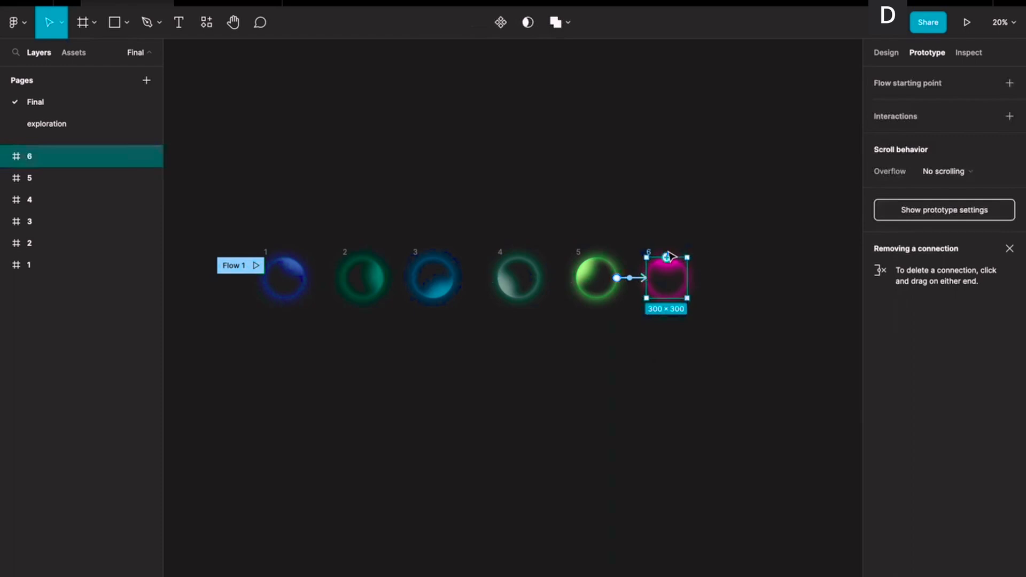
pyautogui.moveTo(666, 257); pyautogui.dragTo(295, 297)
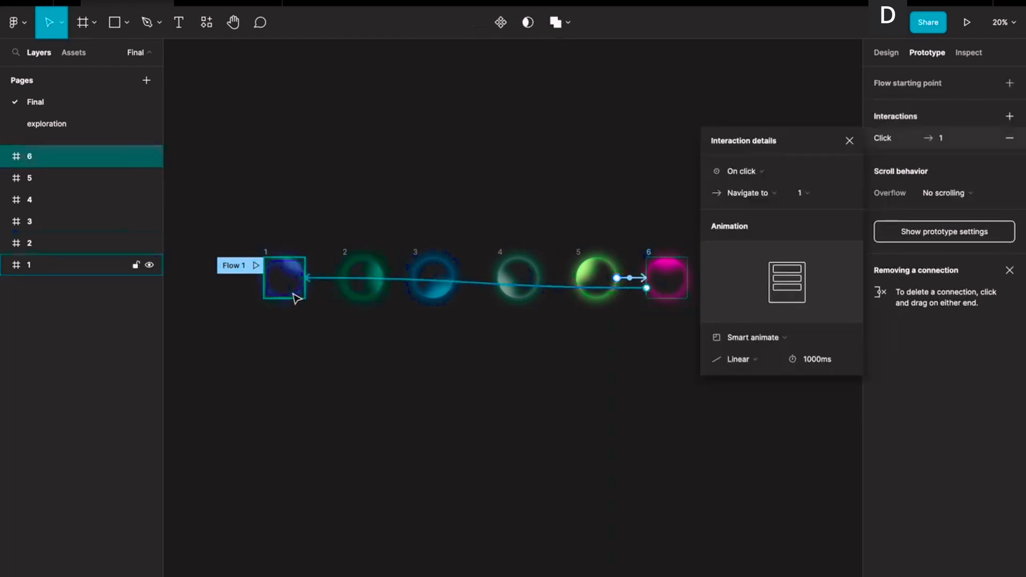
pyautogui.click(764, 170)
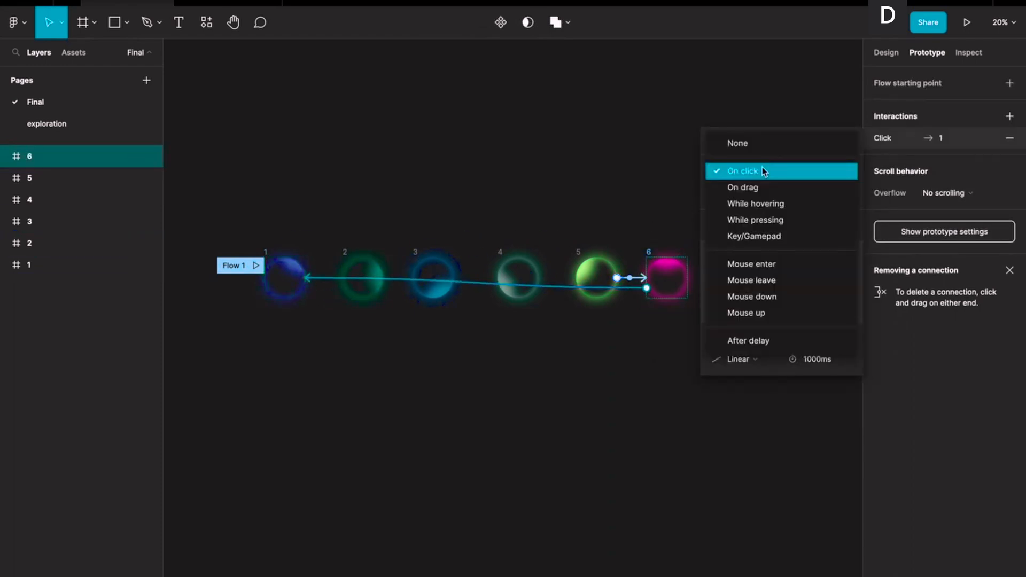
pyautogui.click(758, 345)
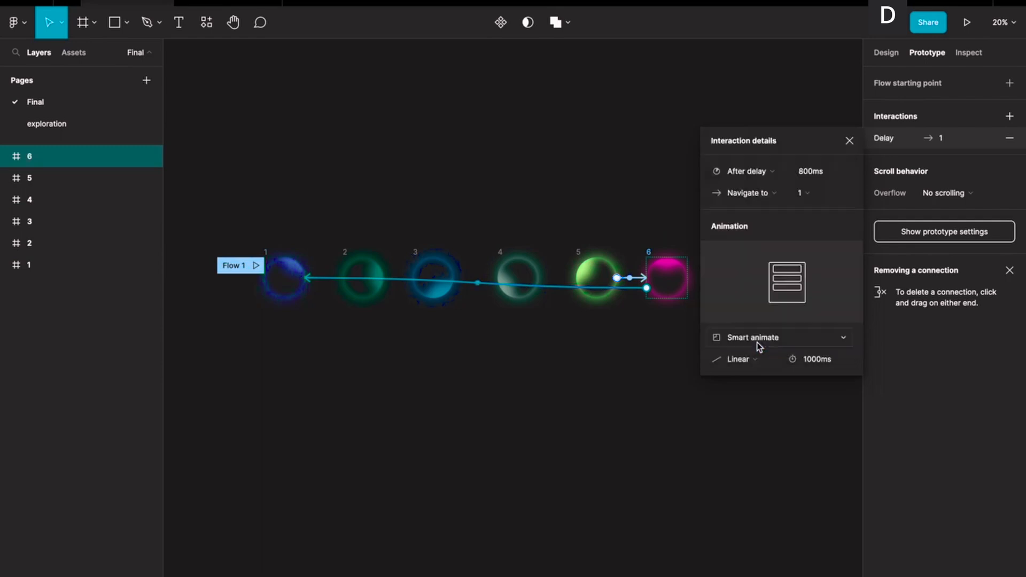
pyautogui.click(809, 172)
pyautogui.write('1')
pyautogui.click(375, 369)
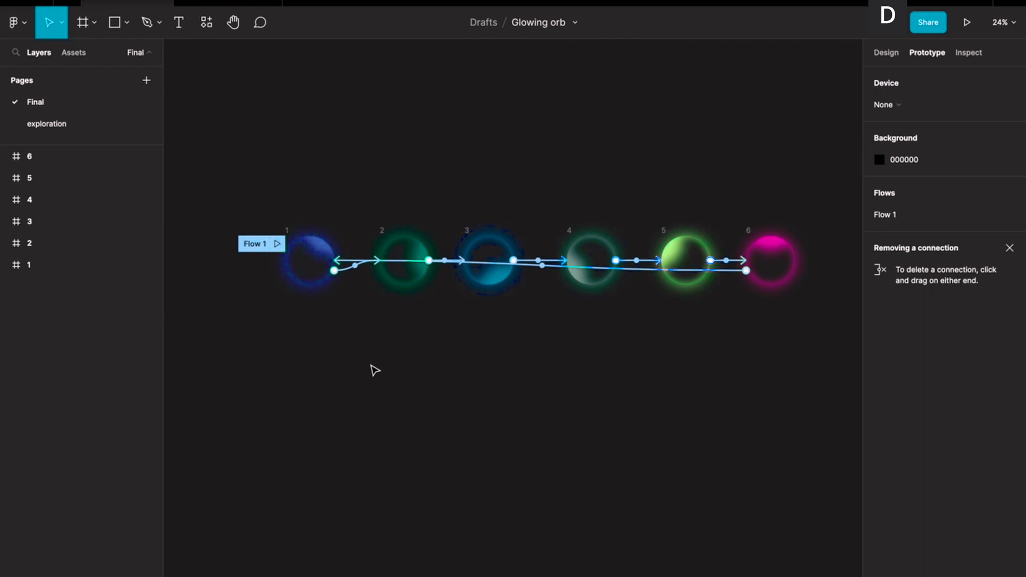
# - Combine all six orb frames into a component set
pyautogui.scroll(1, 375, 370)
pyautogui.hscroll(1, 375, 369)
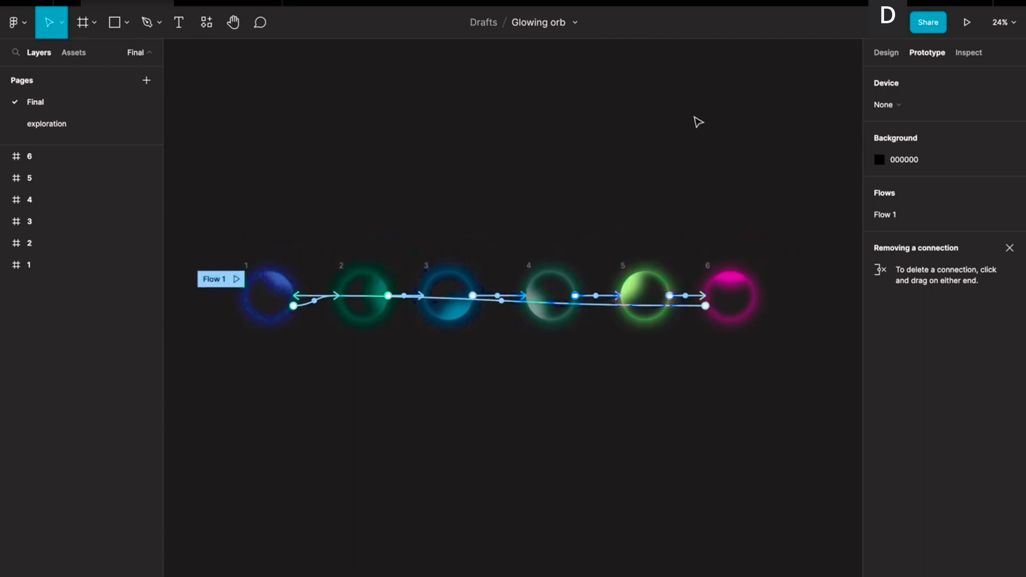
pyautogui.click(884, 52)
pyautogui.moveTo(198, 220); pyautogui.dragTo(781, 386)
pyautogui.click(509, 22)
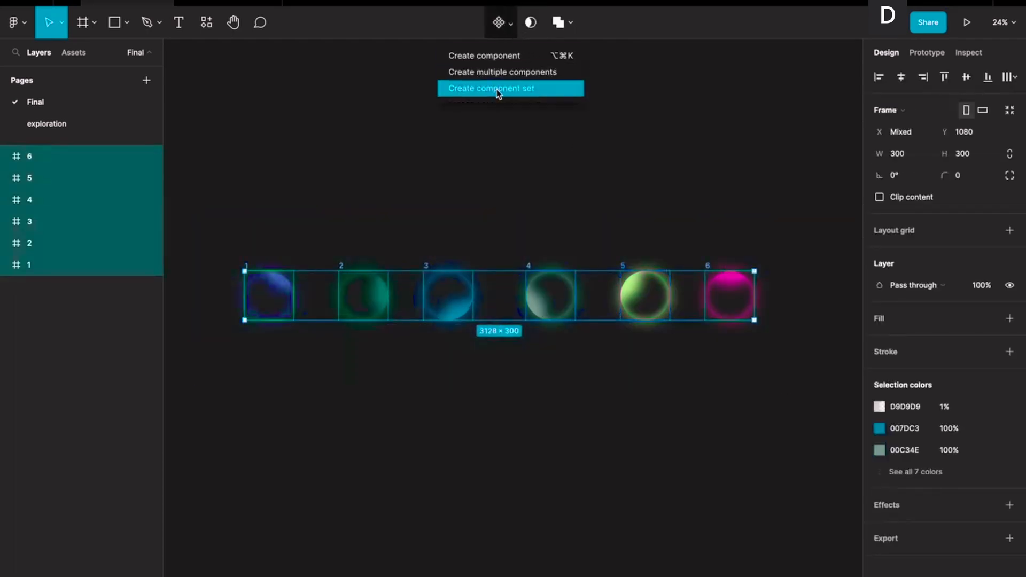
pyautogui.click(496, 89)
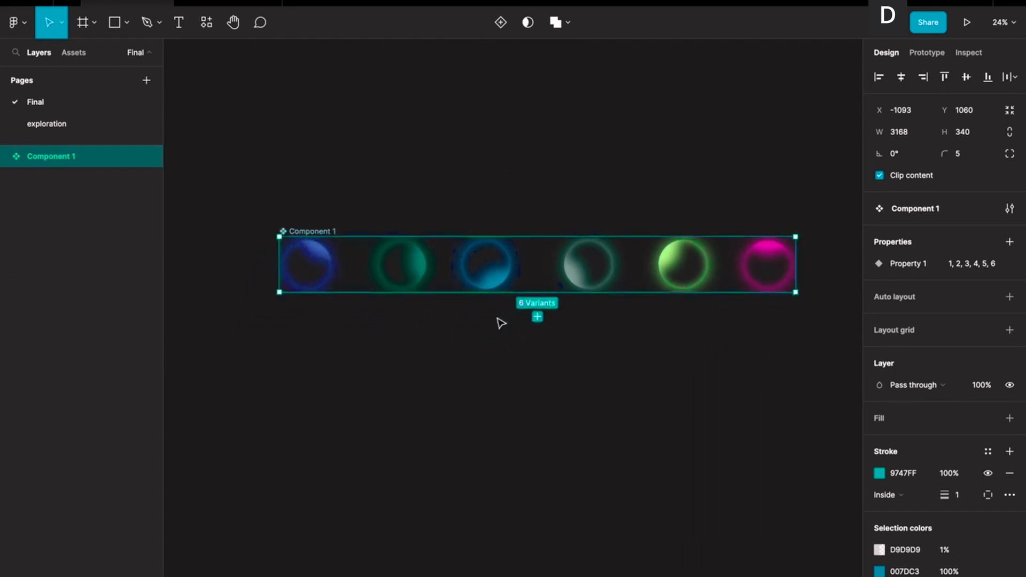
# - Rename the new component set as orb
pyautogui.doubleClick(49, 157)
pyautogui.write('or')
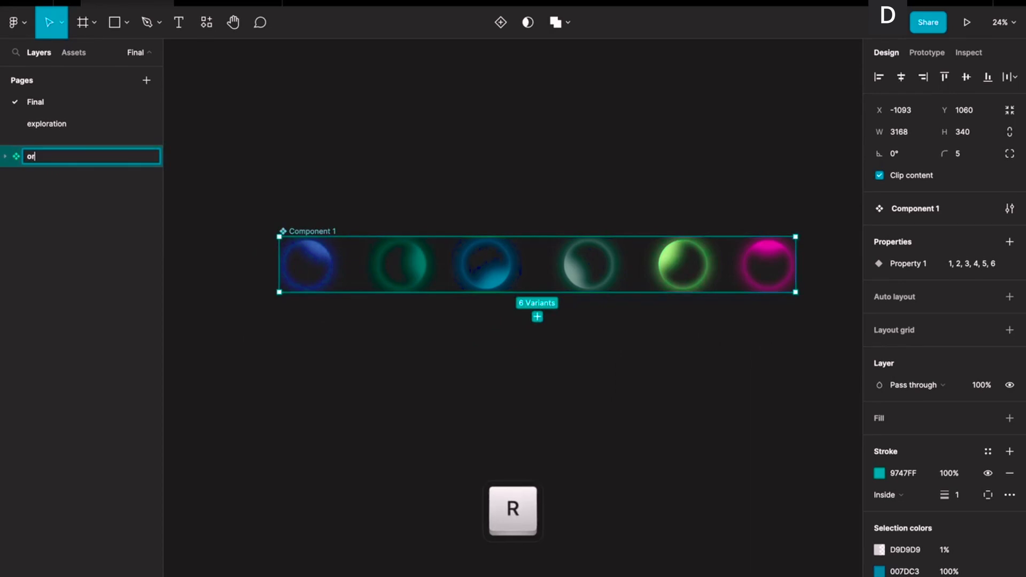
pyautogui.write('b')
pyautogui.press('Return')
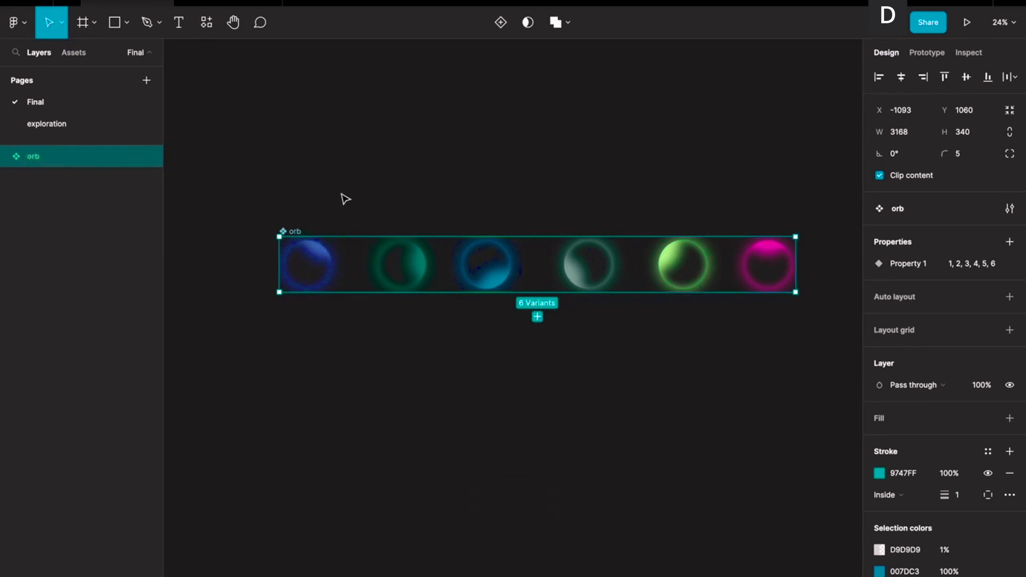
# - Add a MacBook Pro 14" preset frame on empty canvas below the orb component set
pyautogui.scroll(-2, 343, 197)
pyautogui.click(284, 268)
pyautogui.scroll(-2, 285, 268)
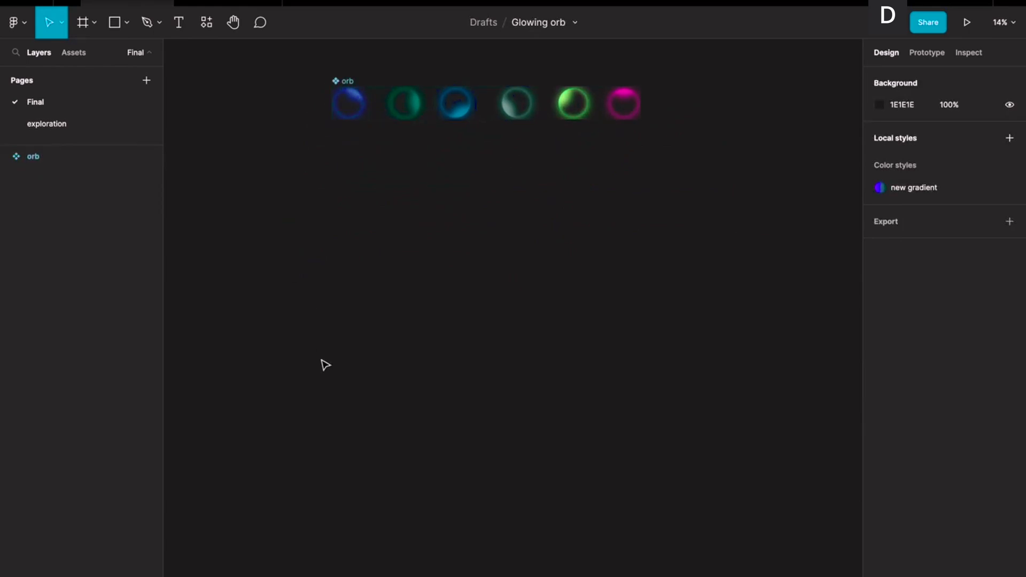
pyautogui.press('a')
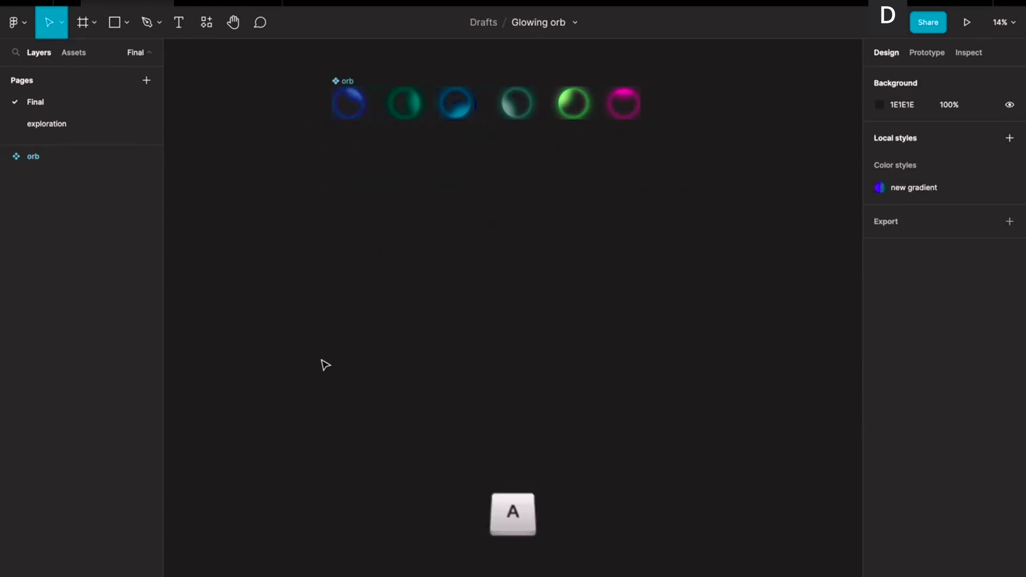
pyautogui.click(888, 408)
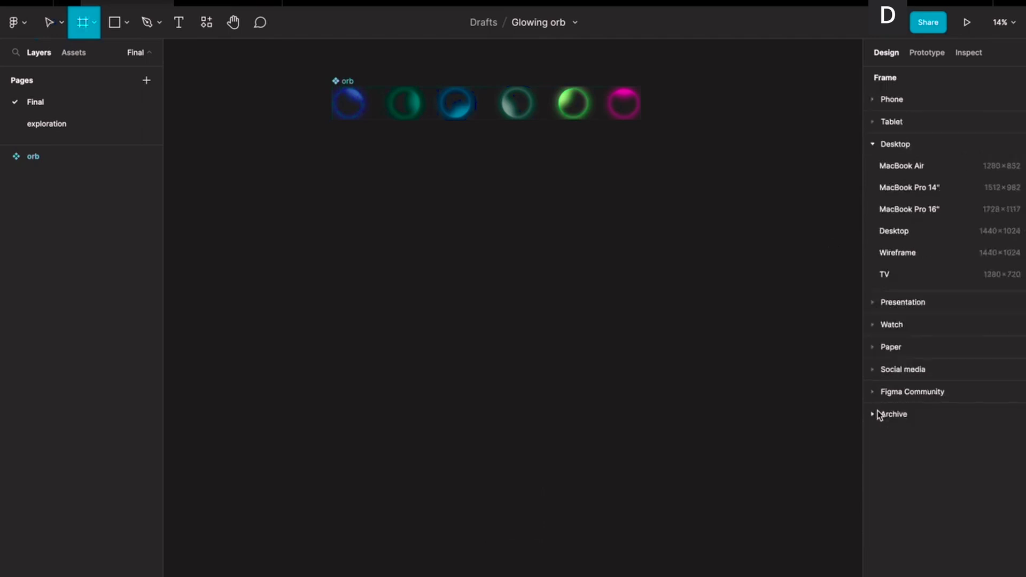
pyautogui.click(901, 190)
pyautogui.scroll(-2, 550, 289)
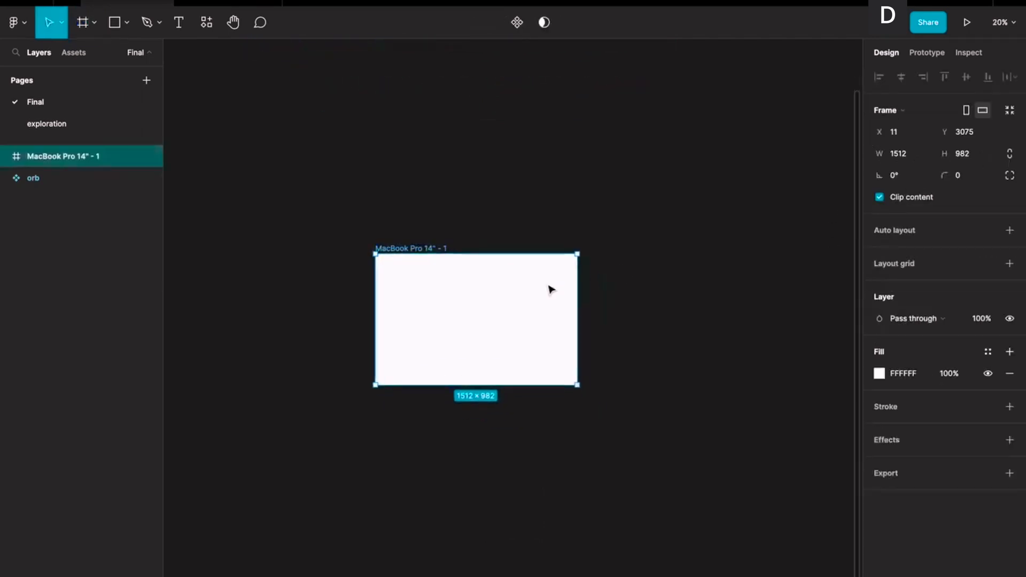
# - Change the MacBook Pro 14" frame's fill to black, 000000, and deselect it
pyautogui.click(878, 373)
pyautogui.moveTo(716, 424); pyautogui.dragTo(614, 465)
pyautogui.click(615, 466)
pyautogui.scroll(-1, 614, 462)
pyautogui.scroll(-1, 615, 466)
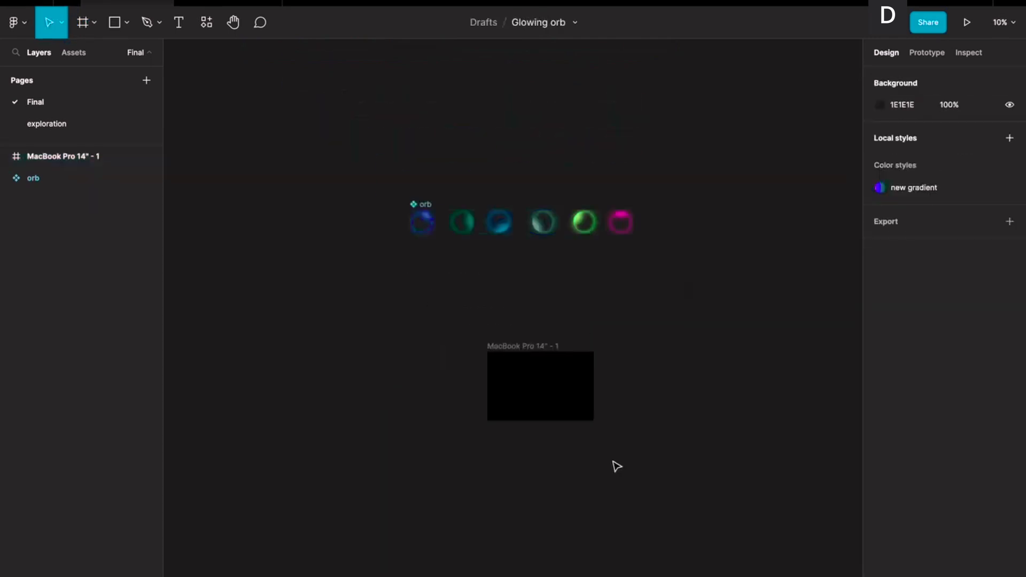
# - Place an instance of the Final page's orb component in the centre of the MacBook Pro 14" frame
pyautogui.click(82, 57)
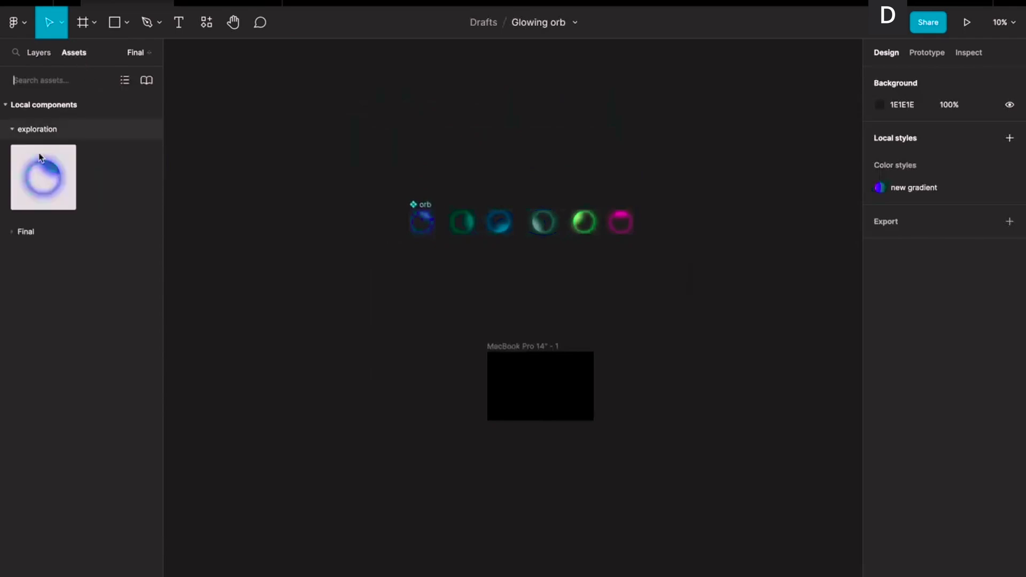
pyautogui.click(15, 130)
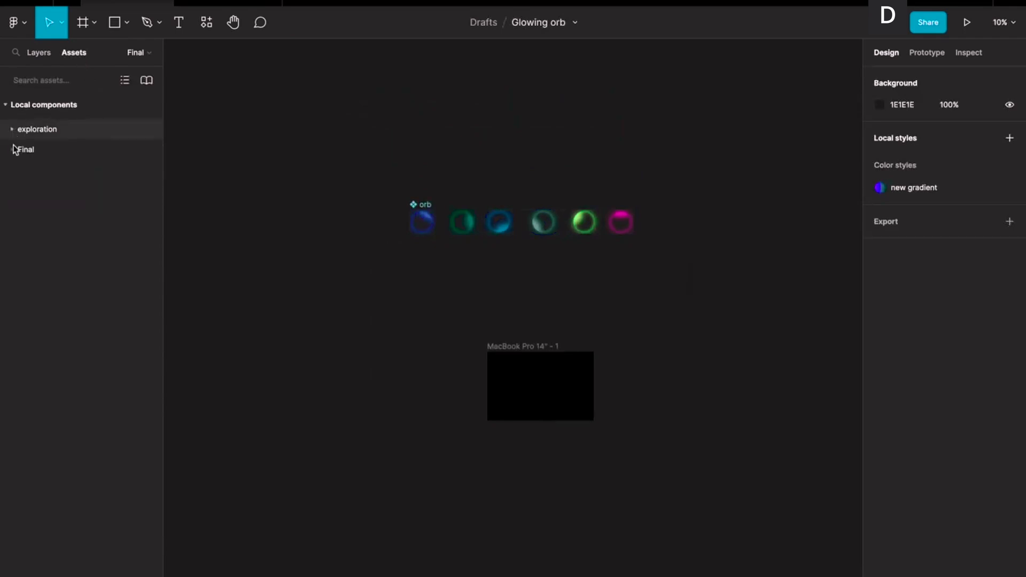
pyautogui.click(14, 151)
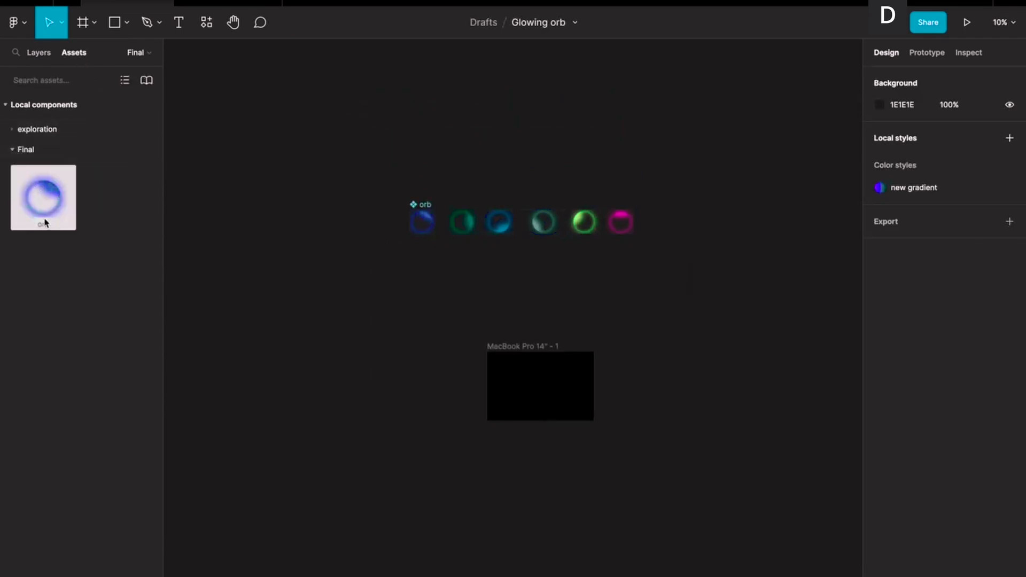
pyautogui.moveTo(38, 195); pyautogui.dragTo(540, 389)
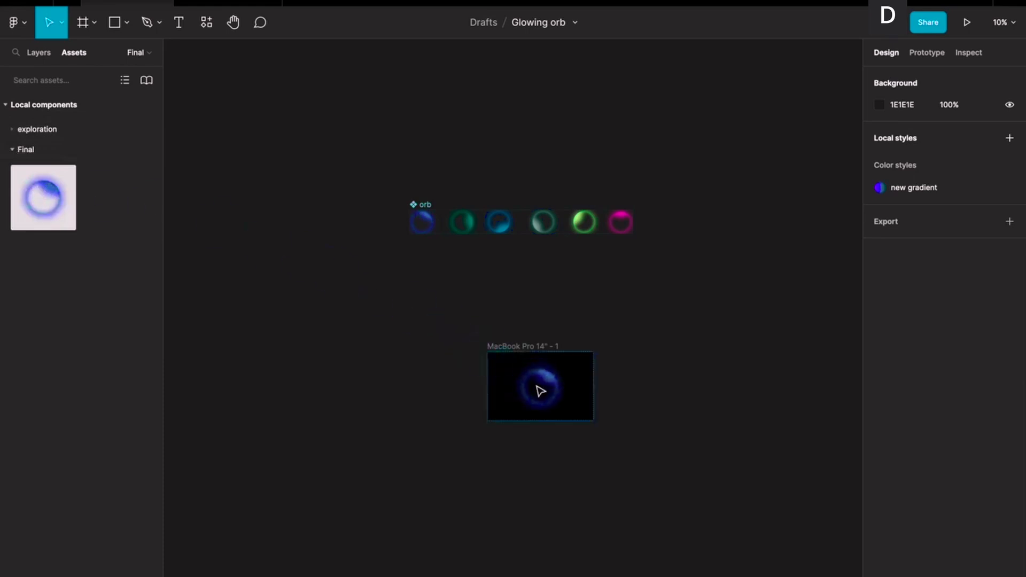
# - Draw a circle about 198 × 198 over the orb in the MacBook Pro 14" frame
pyautogui.scroll(5, 540, 390)
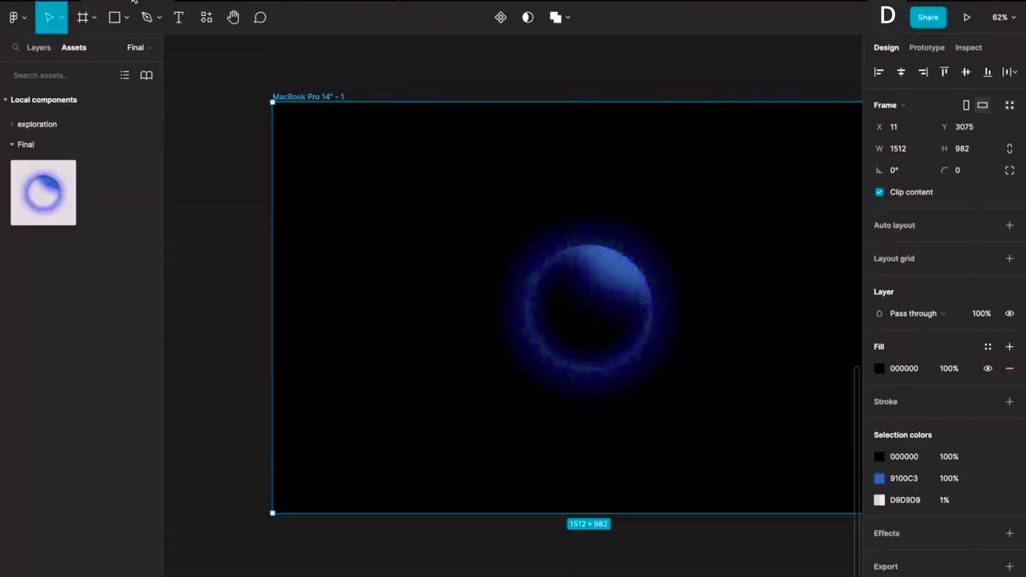
pyautogui.scroll(5, 460, 337)
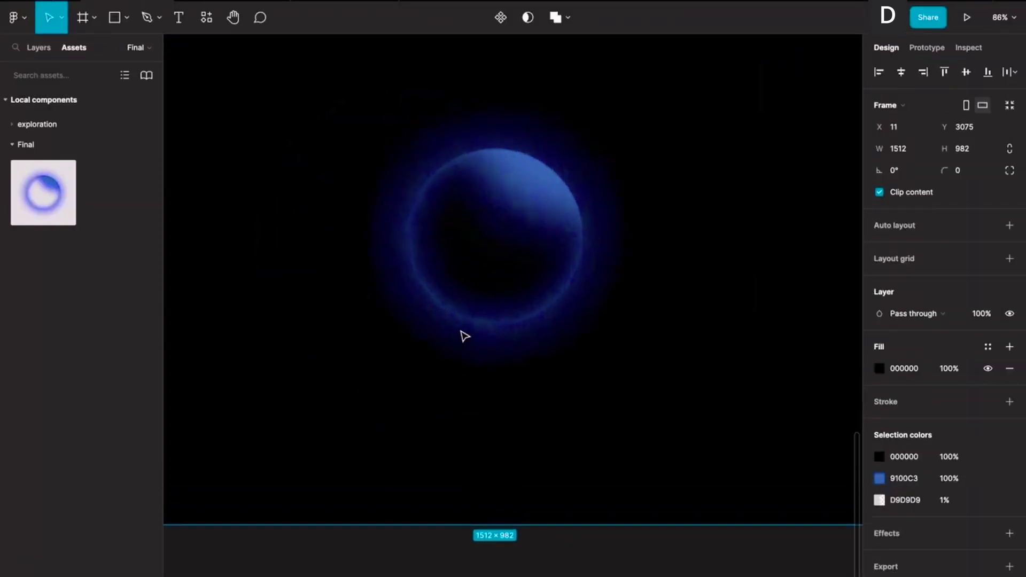
pyautogui.scroll(-2, 448, 238)
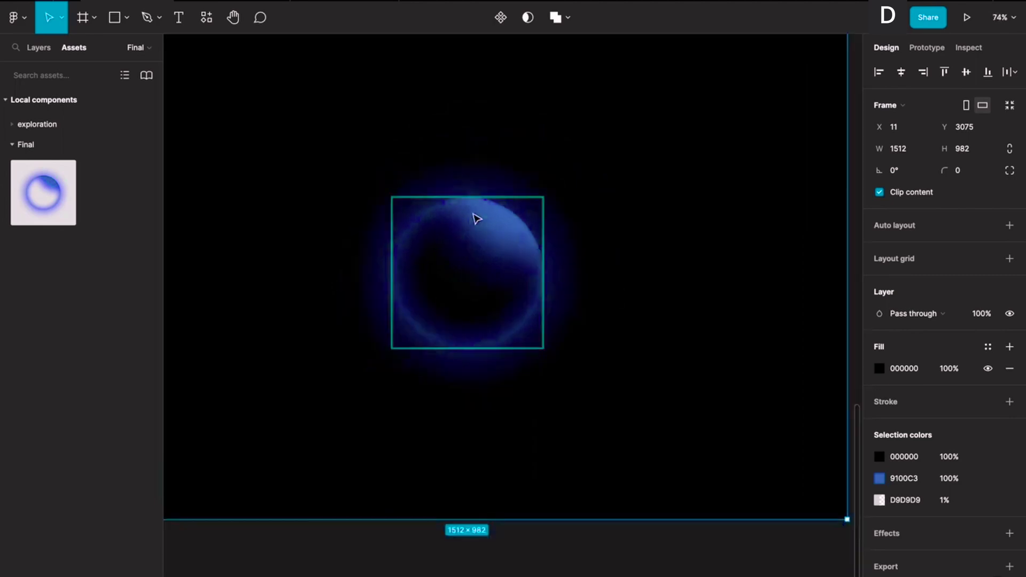
pyautogui.hscroll(-1, 495, 266)
pyautogui.hscroll(-2, 499, 271)
pyautogui.scroll(1, 513, 273)
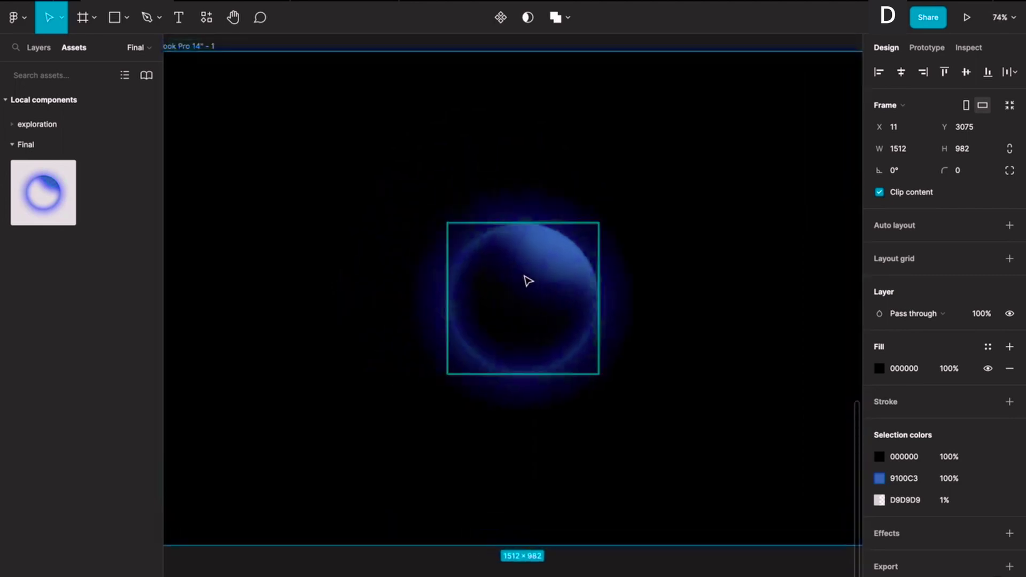
pyautogui.press('o')
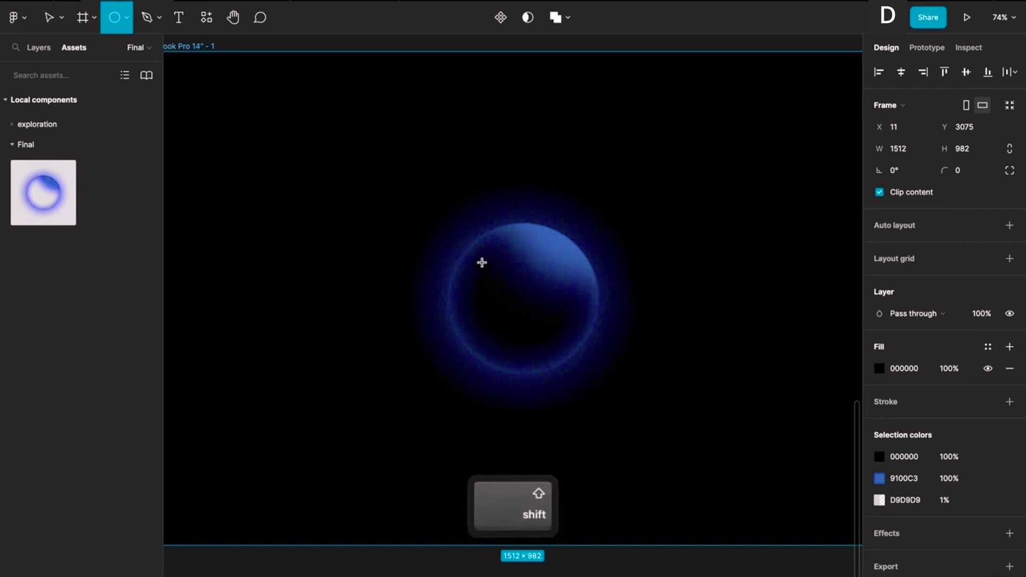
pyautogui.moveTo(483, 258); pyautogui.dragTo(582, 348)
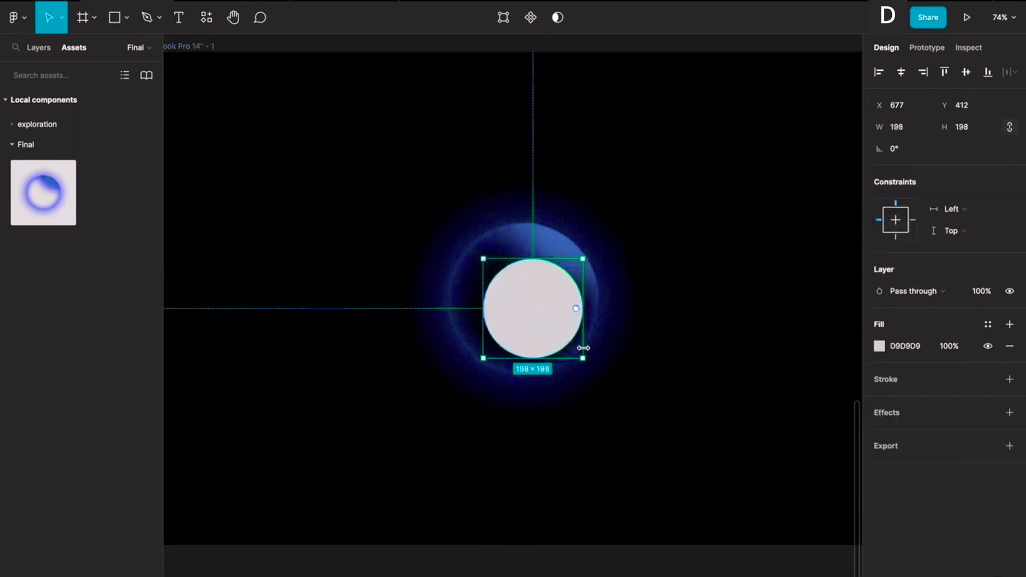
# - Move the new circle up and slightly left over the orb and enlarge it proportionally to about 248 × 248
pyautogui.moveTo(545, 303); pyautogui.dragTo(536, 284)
pyautogui.scroll(3, 536, 304)
pyautogui.press('shift')
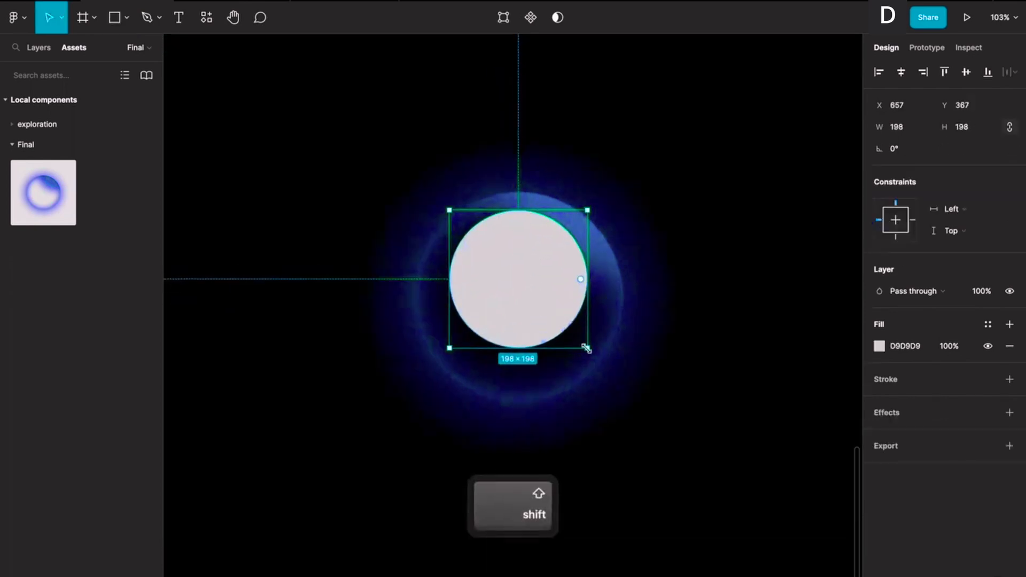
pyautogui.moveTo(588, 348); pyautogui.dragTo(622, 382)
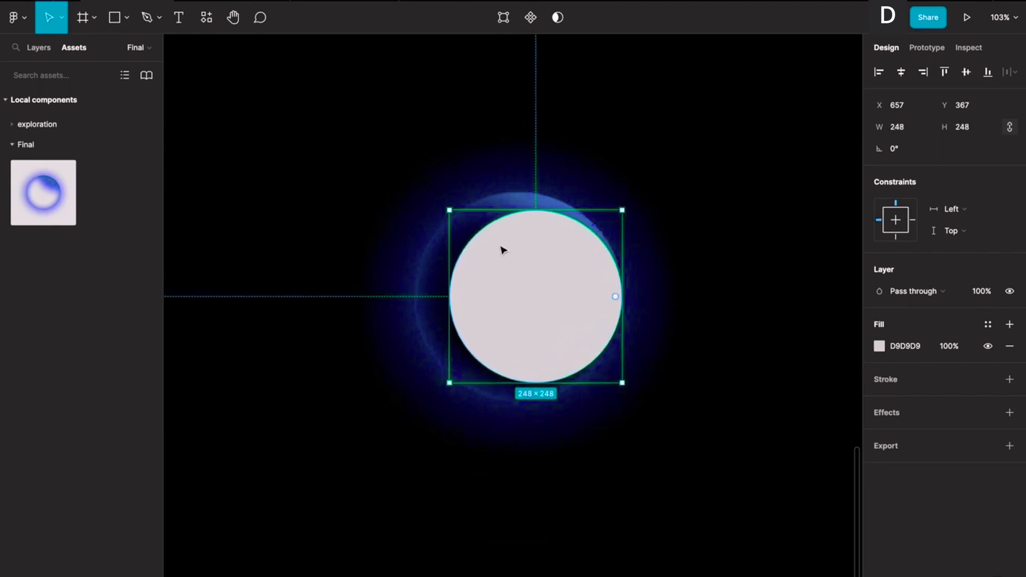
# - Shift the circle left over the orb and enlarge it proportionally beyond 262 × 262 to fit the orb's ring
pyautogui.moveTo(503, 261); pyautogui.dragTo(488, 260)
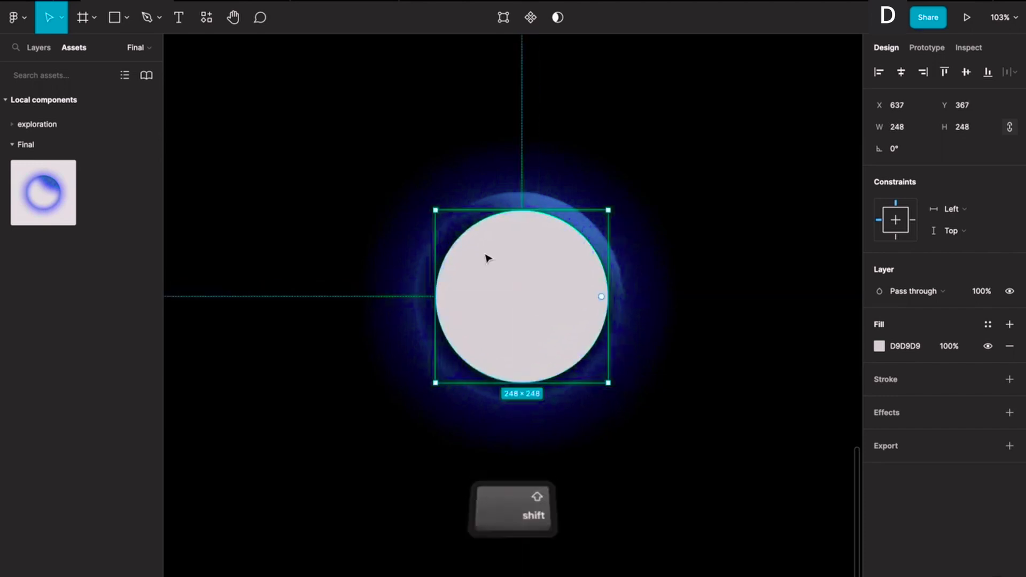
pyautogui.moveTo(434, 211); pyautogui.dragTo(424, 201)
pyautogui.press('shift')
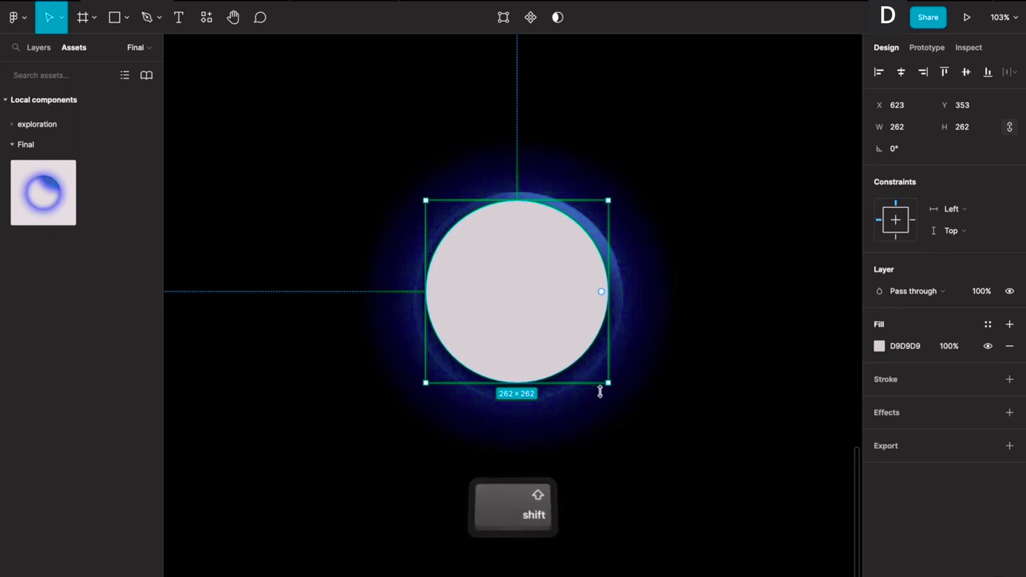
pyautogui.moveTo(607, 384); pyautogui.dragTo(613, 392)
pyautogui.moveTo(558, 315); pyautogui.dragTo(556, 316)
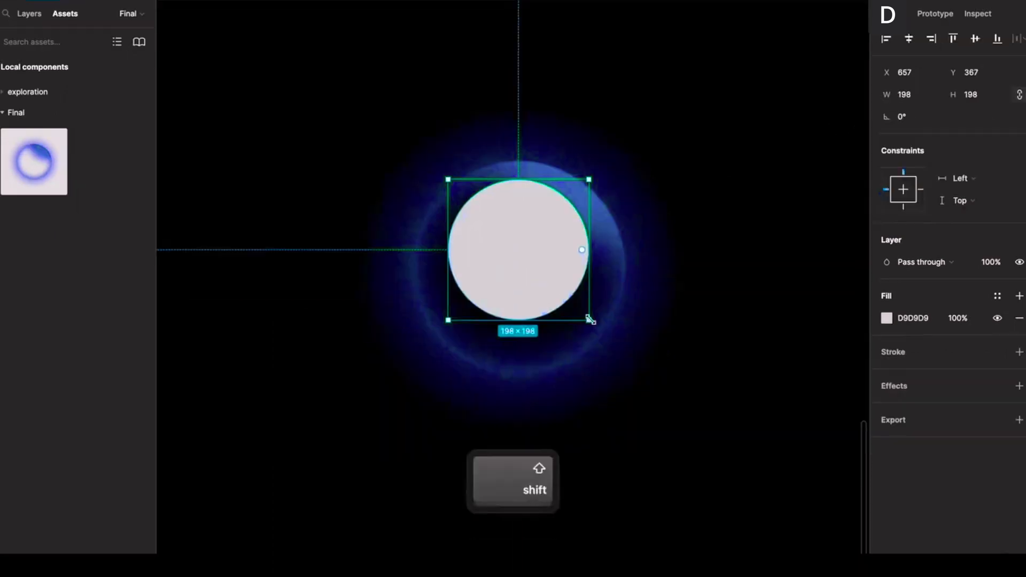
# - Enlarge the circle proportionally to about 274 × 274 inside the orb's ring, centre it vertically in the frame and deselect it
pyautogui.moveTo(591, 320); pyautogui.dragTo(620, 357)
pyautogui.moveTo(504, 229); pyautogui.dragTo(490, 229)
pyautogui.moveTo(434, 180); pyautogui.dragTo(424, 170)
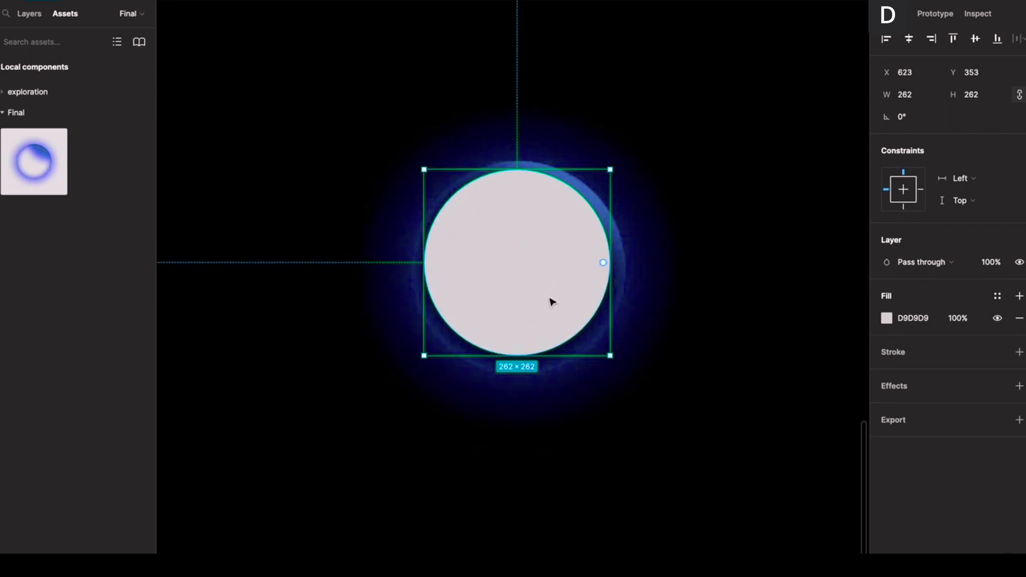
pyautogui.moveTo(610, 356); pyautogui.dragTo(614, 365)
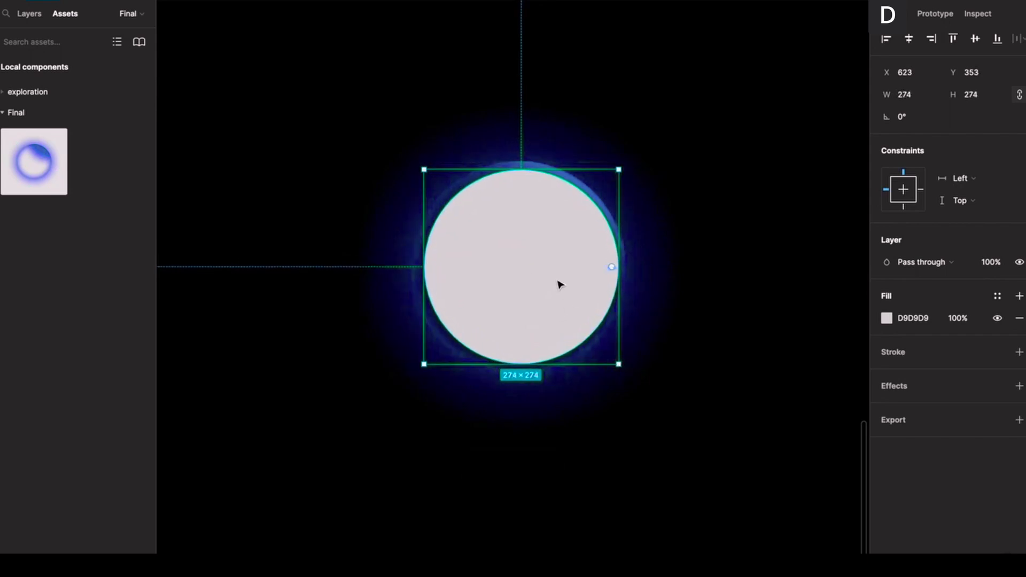
pyautogui.moveTo(555, 289); pyautogui.dragTo(554, 289)
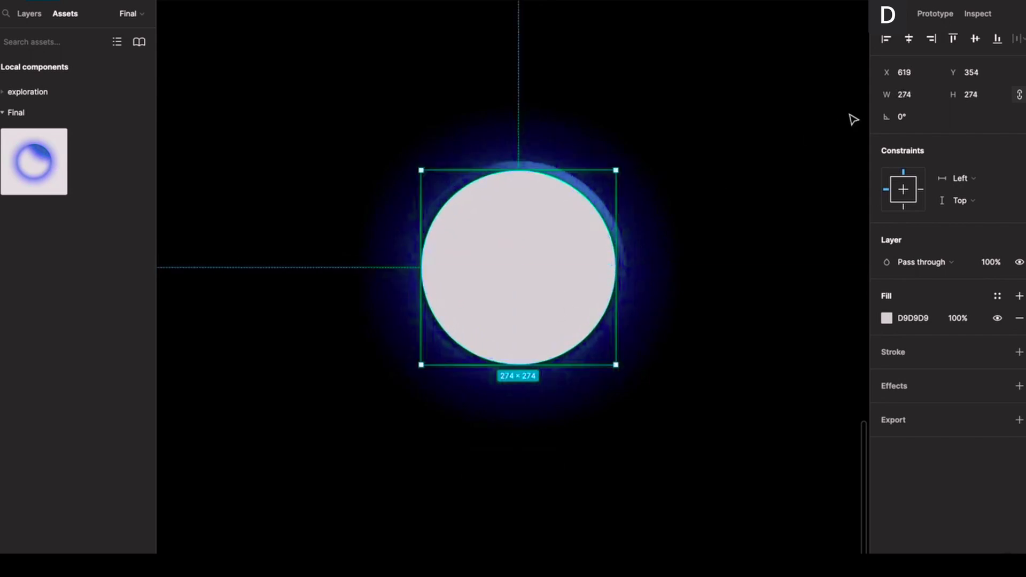
pyautogui.click(975, 42)
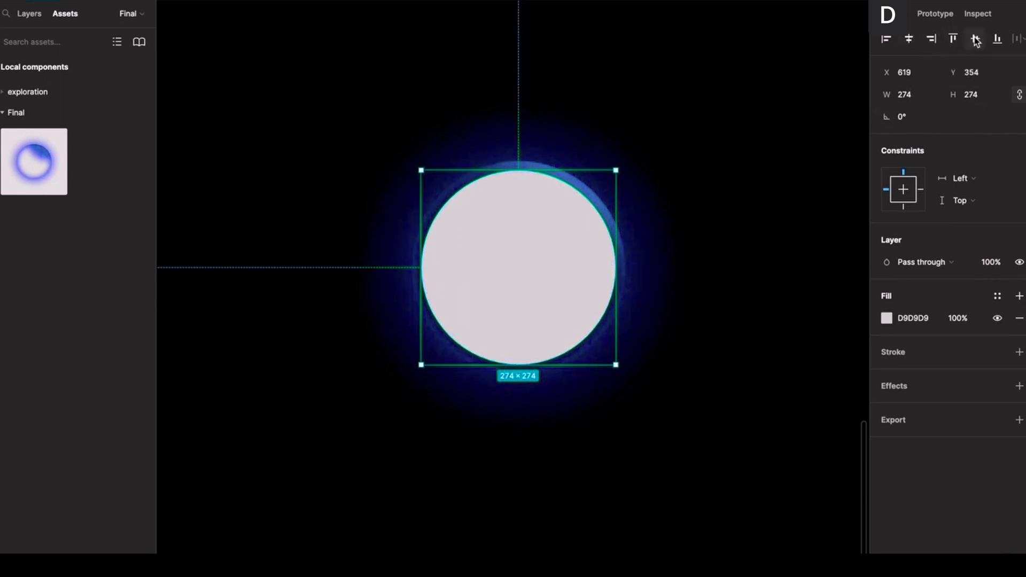
pyautogui.click(694, 159)
# - Change the circle's fill to black so it covers the orb's centre, and deselect it
pyautogui.click(582, 249)
pyautogui.click(887, 319)
pyautogui.moveTo(742, 360); pyautogui.dragTo(655, 485)
pyautogui.click(636, 477)
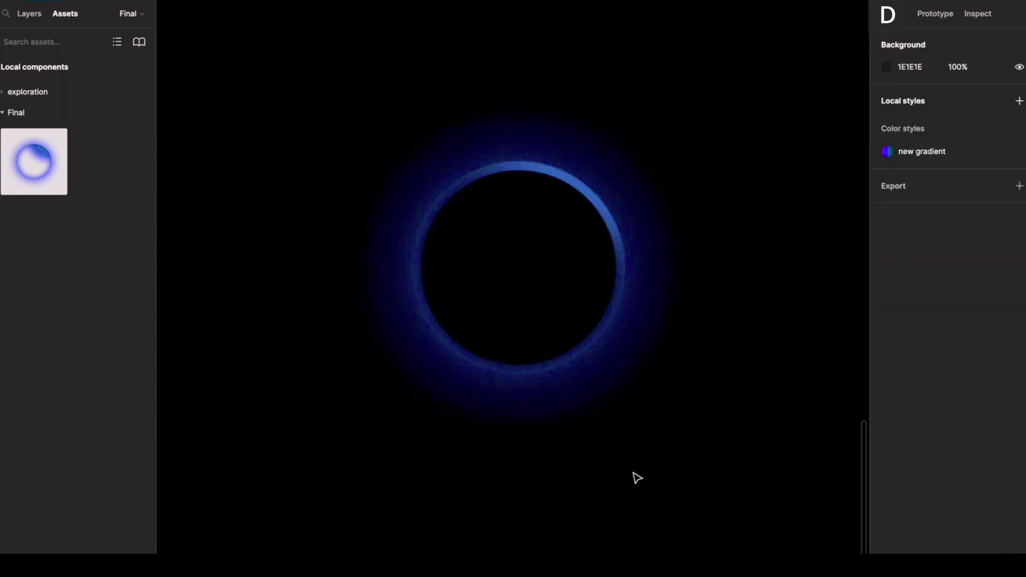
# - Place the white Apple logo image in the centre of the black circle and deselect it
pyautogui.click(545, 260)
pyautogui.click(811, 372)
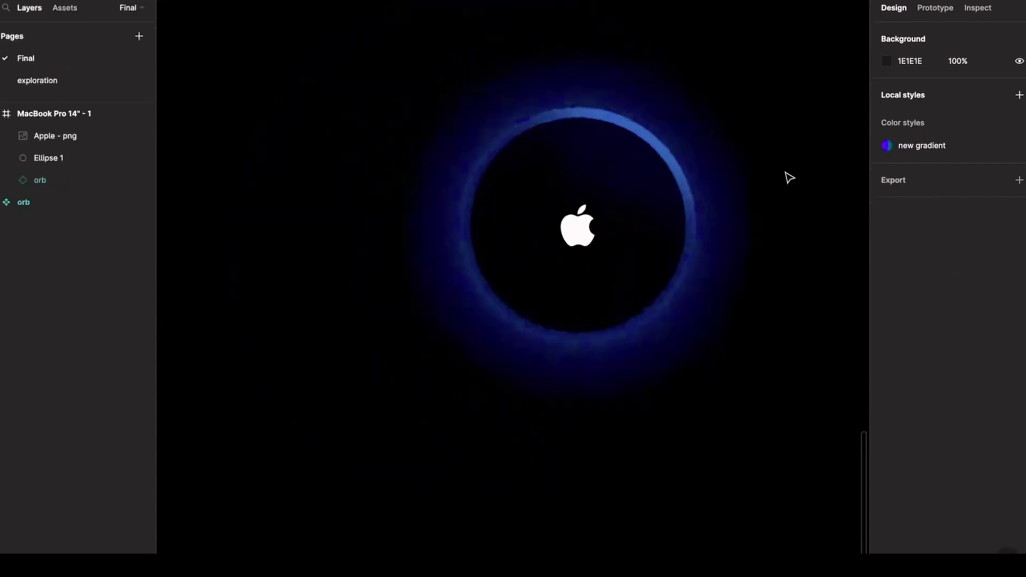
# - Play the MacBook Pro 14" frame as a full-screen prototype to view the orb's colour animation around the logo
pyautogui.scroll(-3, 798, 167)
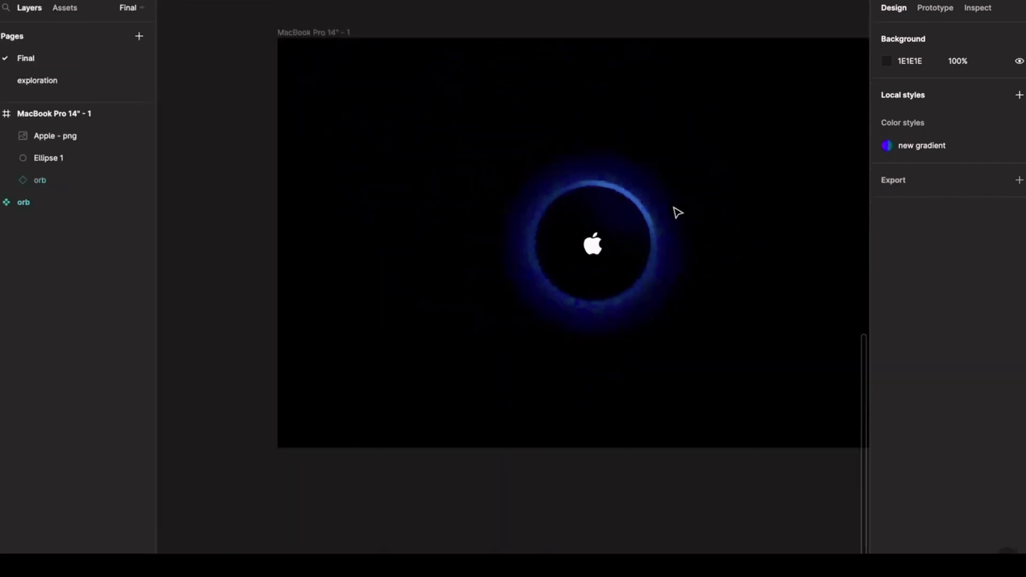
pyautogui.click(343, 87)
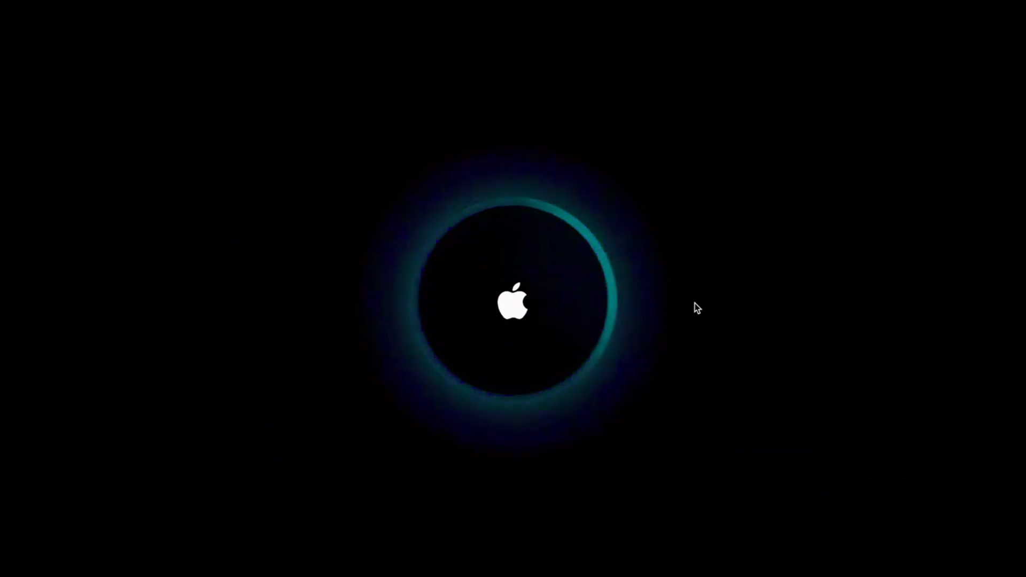